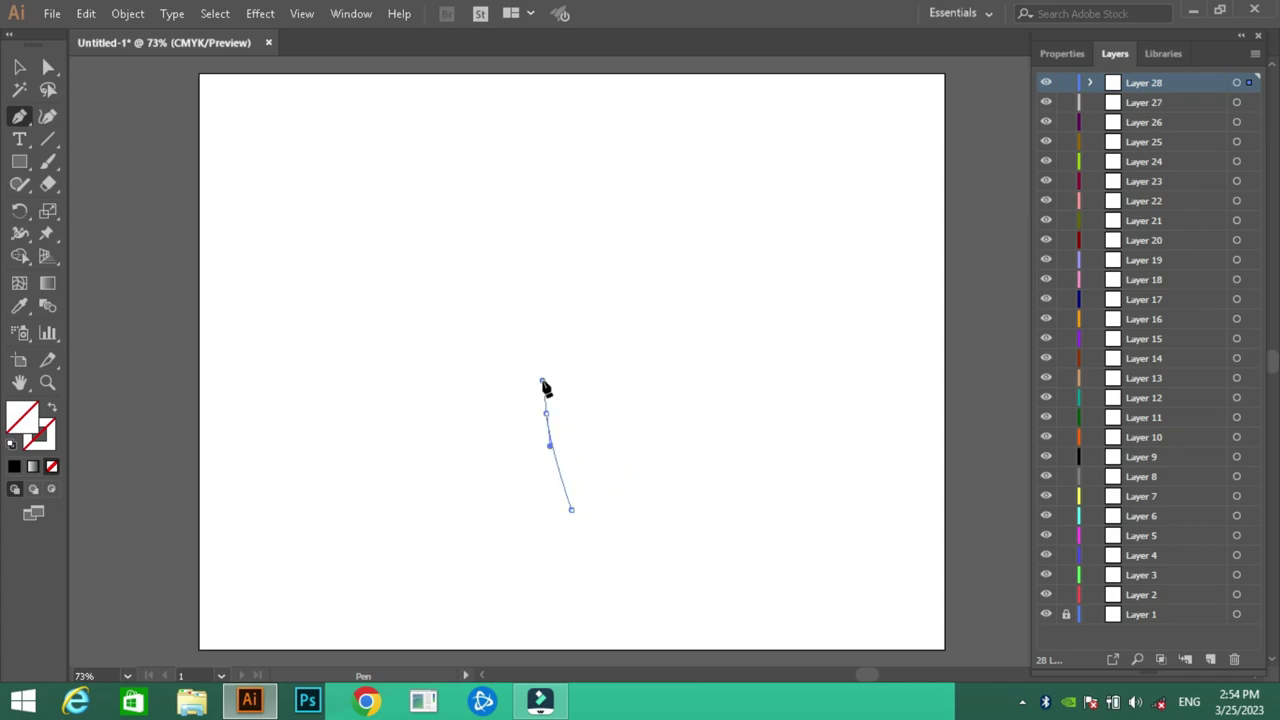
Fill the curved tent side panel with a peach colour.
{"action": "double_click", "coordinate": [22, 416]}
{"action": "left_click", "coordinate": [580, 214]}
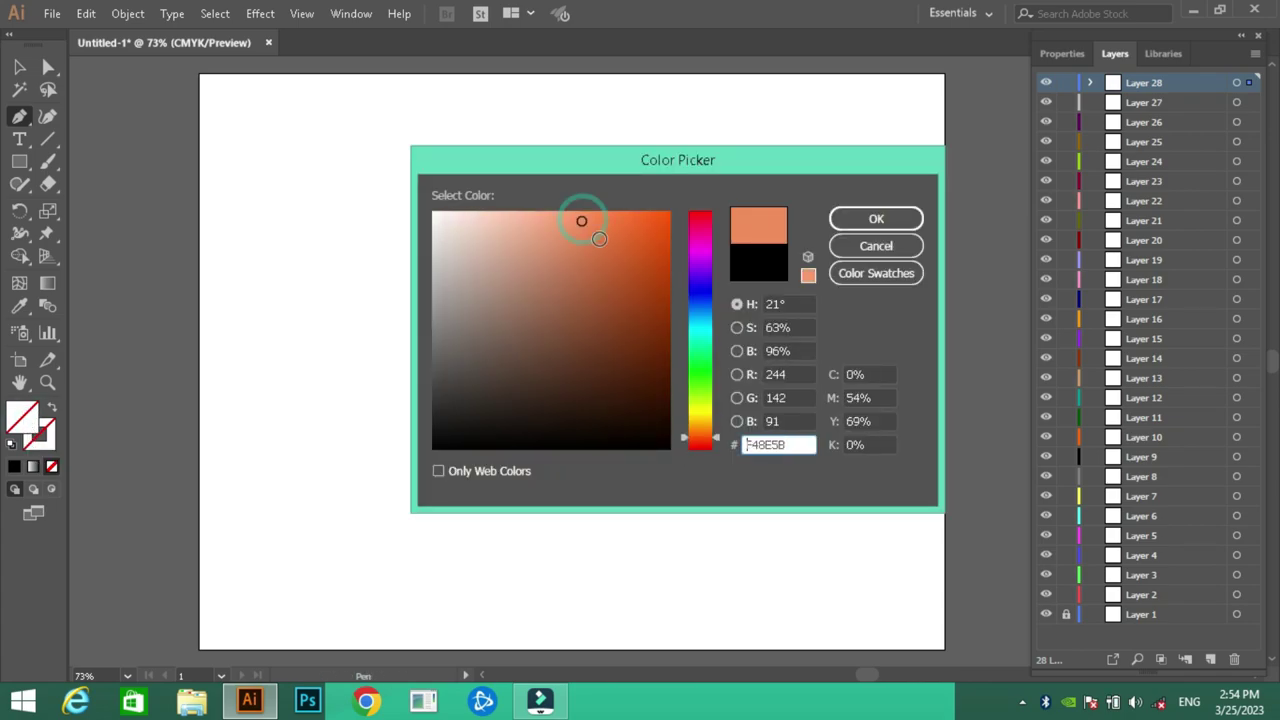
{"action": "left_click", "coordinate": [555, 208]}
{"action": "left_click", "coordinate": [866, 217]}
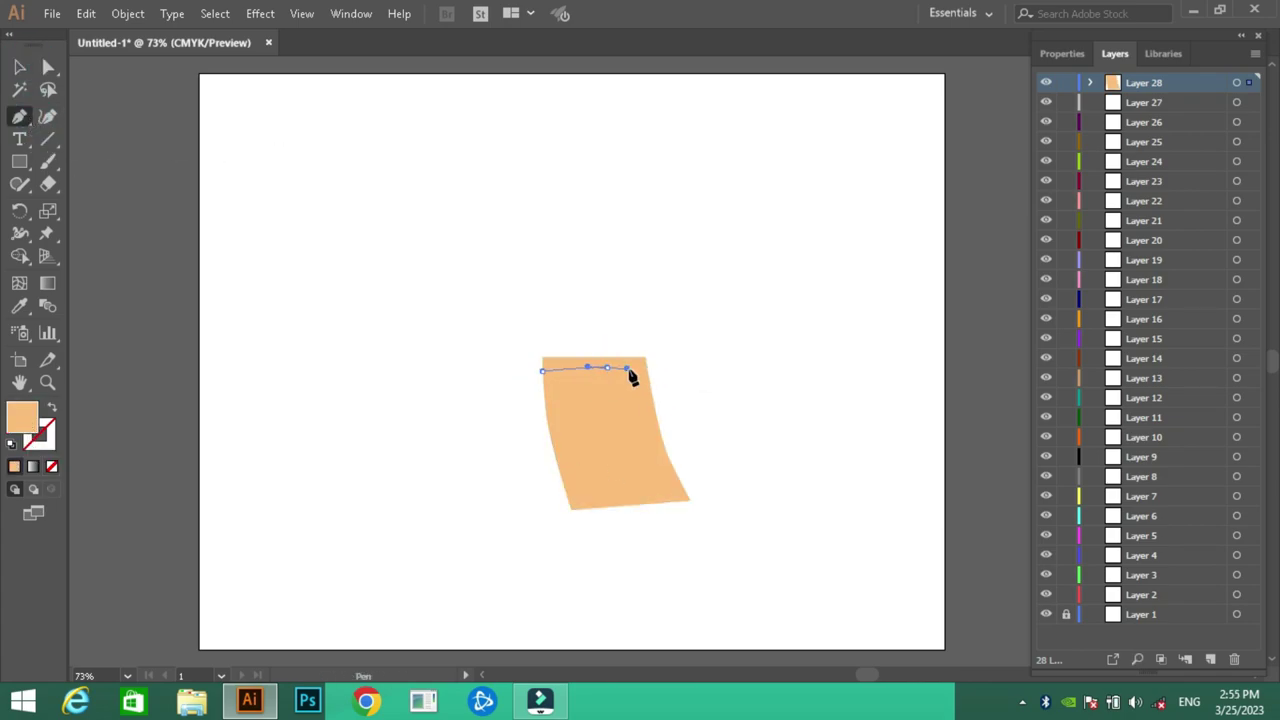
Colour the fold stripes dark brown and shift the panel to a more salmon peach.
{"action": "double_click", "coordinate": [22, 432]}
{"action": "left_click", "coordinate": [611, 297]}
{"action": "key", "text": "Return"}
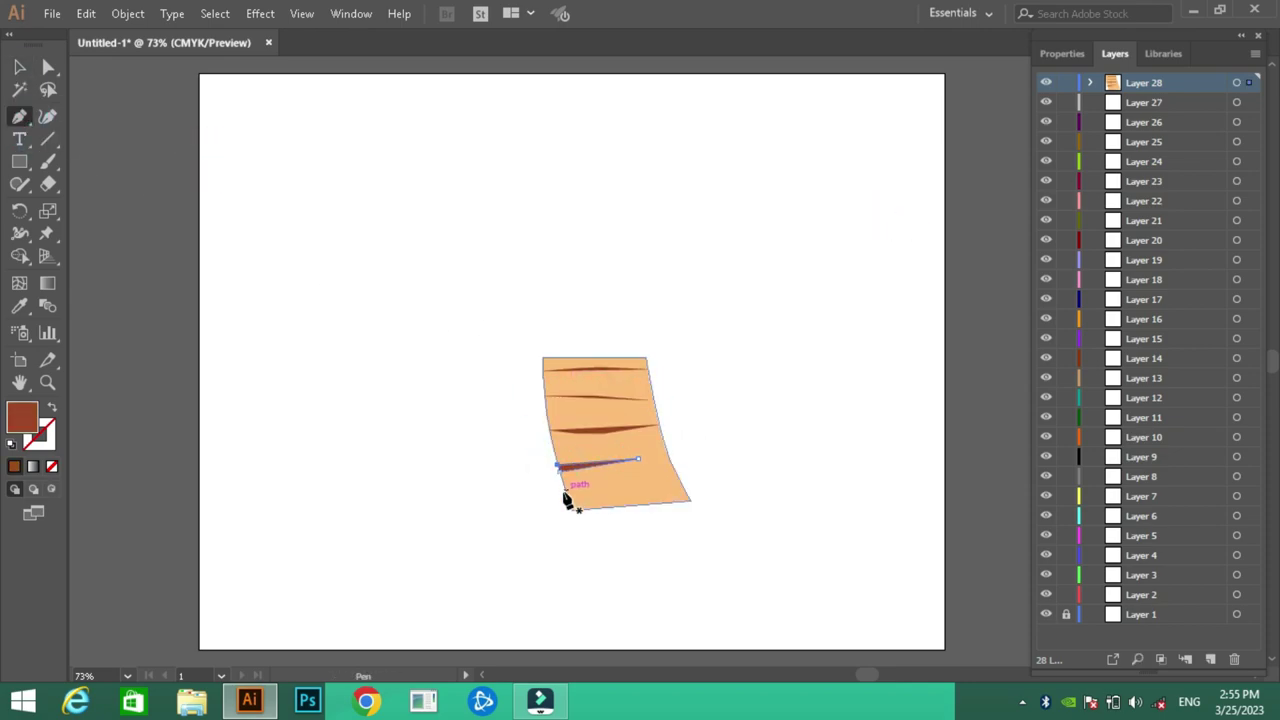
{"action": "double_click", "coordinate": [22, 416]}
{"action": "left_click", "coordinate": [854, 217]}
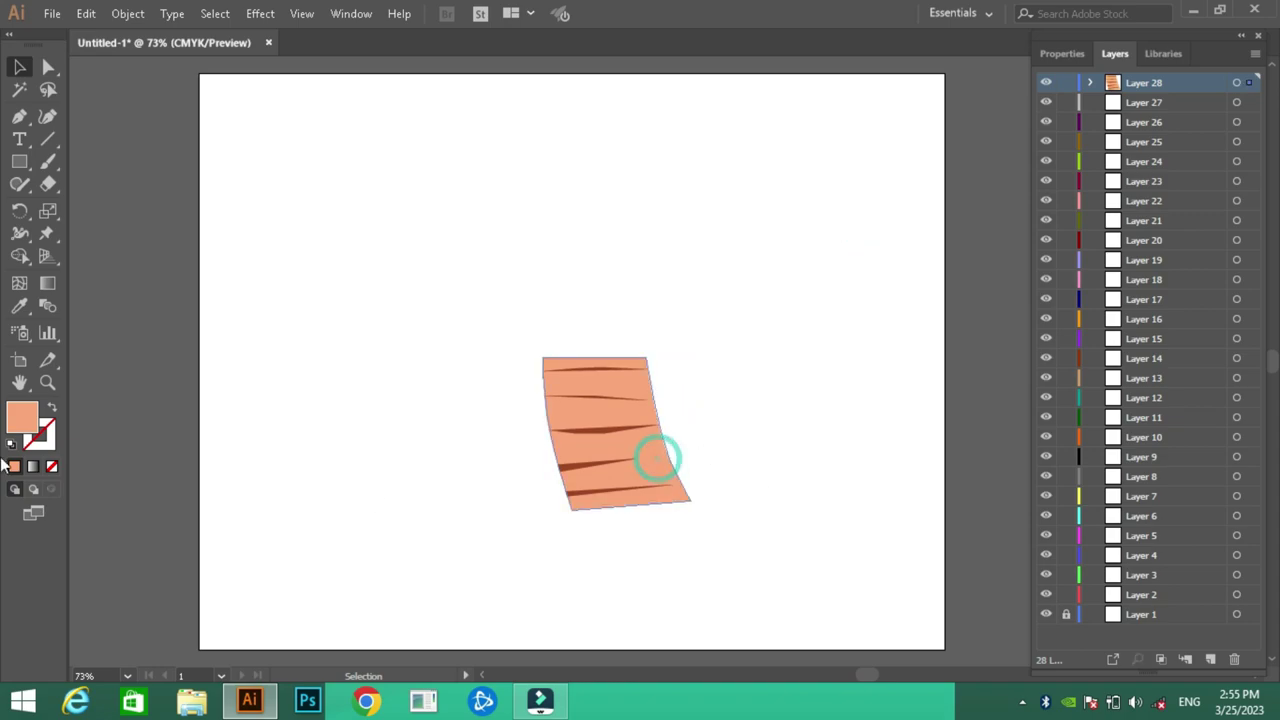
Confirm the salmon panel colour, lock its layer, and move to Layer 27.
{"action": "left_click", "coordinate": [1066, 82]}
{"action": "left_click", "coordinate": [1143, 102]}
{"action": "left_click", "coordinate": [19, 116]}
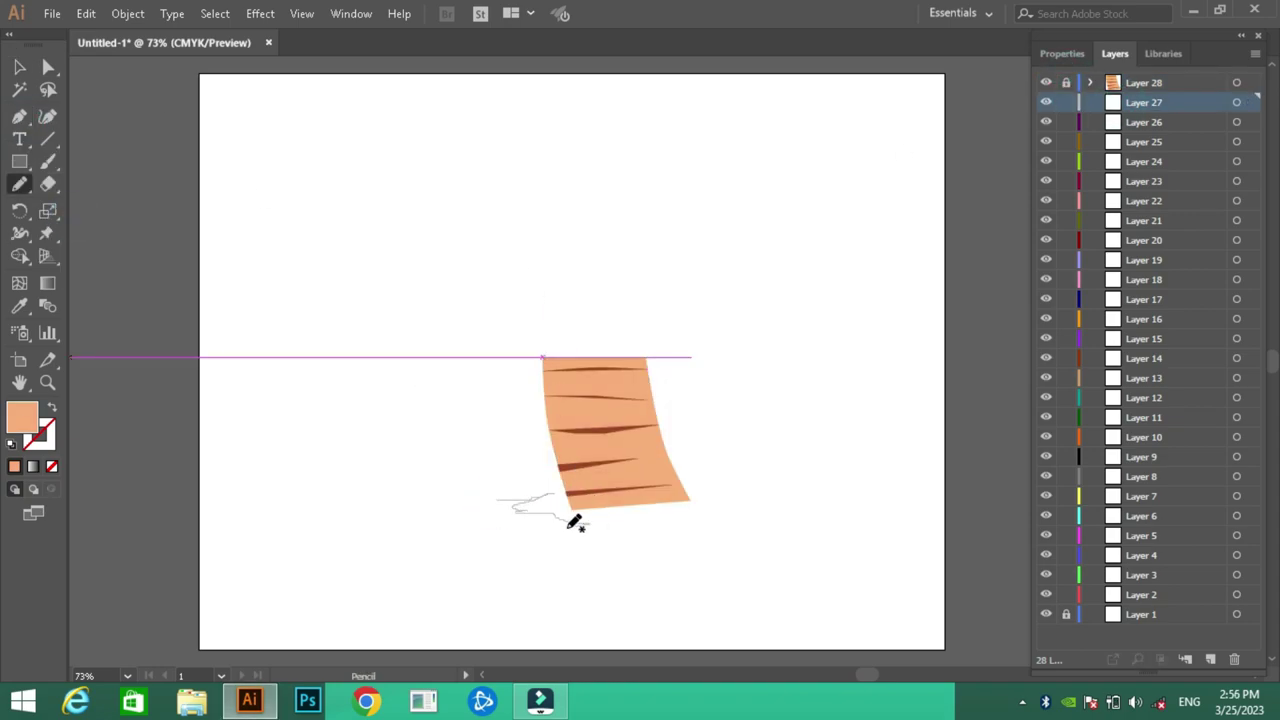
Discard the unfinished grass stroke and raise the artboard's bottom edge.
{"action": "left_click_drag", "start_coordinate": [675, 575], "coordinate": [677, 590]}
{"action": "key", "text": "Delete"}
{"action": "key", "text": "shift+o"}
{"action": "left_click_drag", "start_coordinate": [566, 649], "coordinate": [566, 611]}
{"action": "key", "text": "v"}
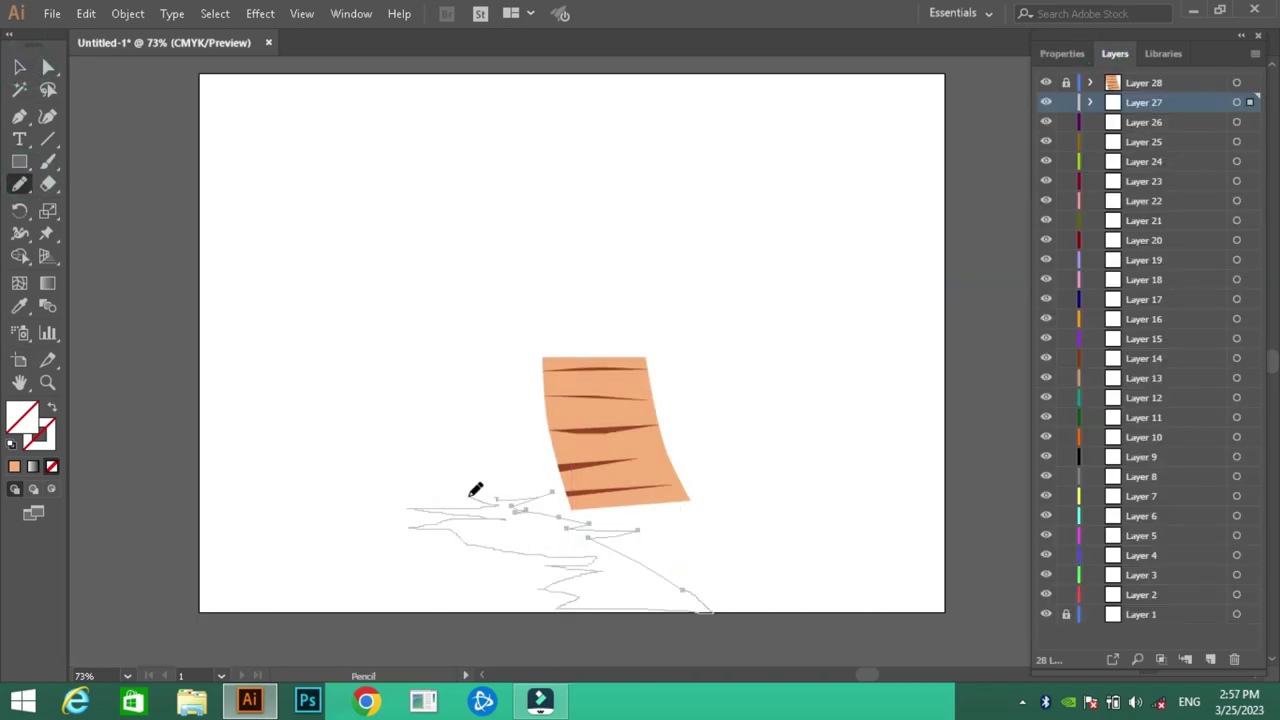
Fill the jagged grass patch light green, lock it, and move to Layer 26.
{"action": "double_click", "coordinate": [26, 416]}
{"action": "left_click", "coordinate": [583, 240]}
{"action": "left_click", "coordinate": [871, 217]}
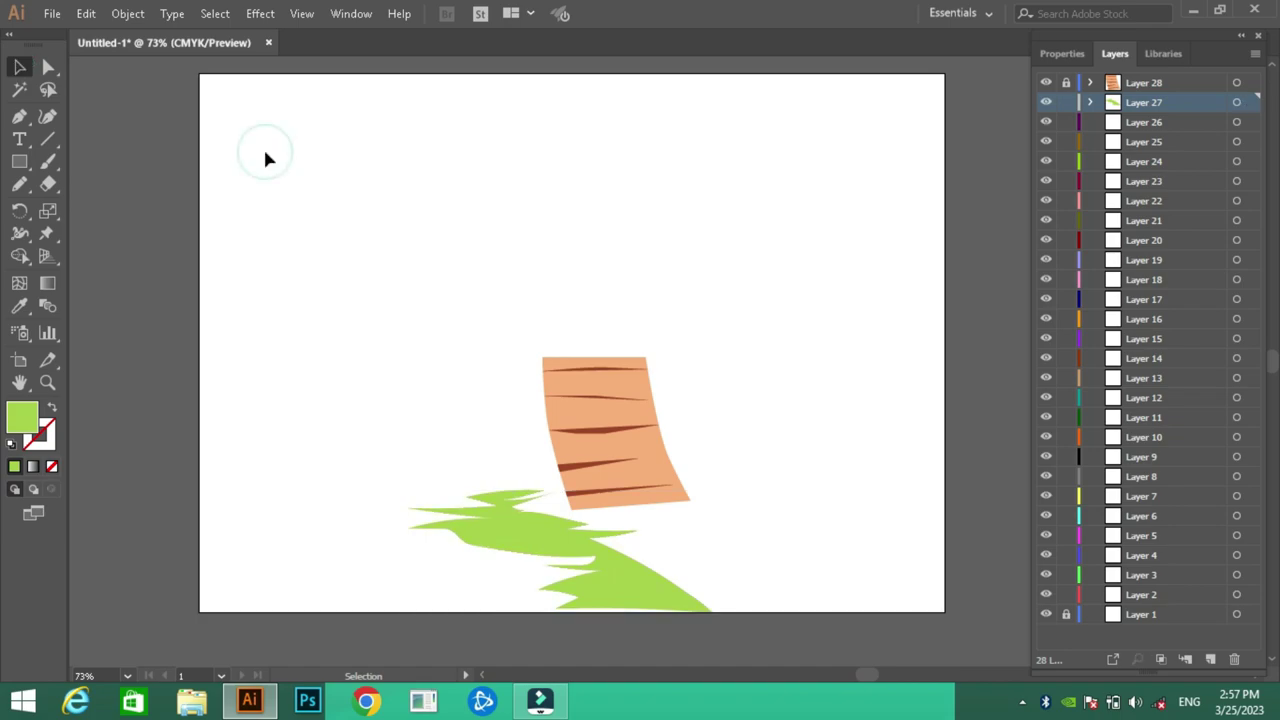
{"action": "left_click", "coordinate": [1066, 102]}
{"action": "left_click", "coordinate": [1143, 122]}
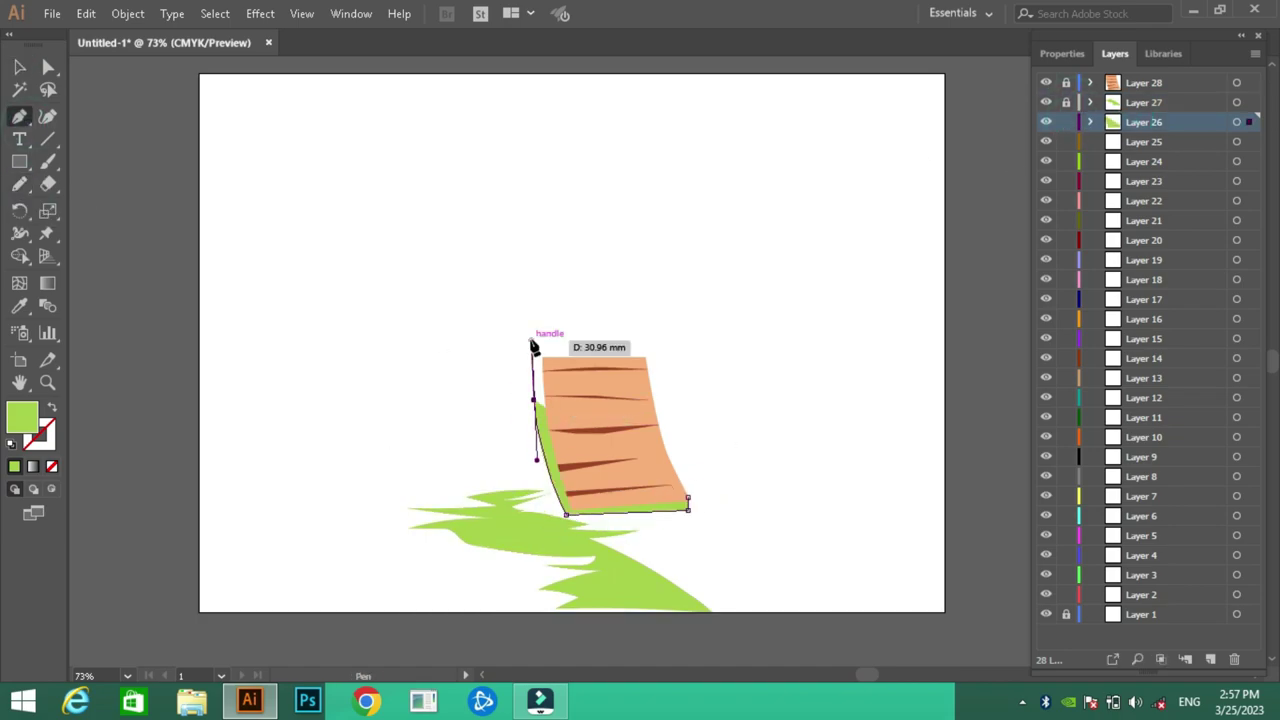
Finish the dark brown tent edge strip, lock it, and move to Layer 25.
{"action": "double_click", "coordinate": [22, 416]}
{"action": "left_click", "coordinate": [606, 357]}
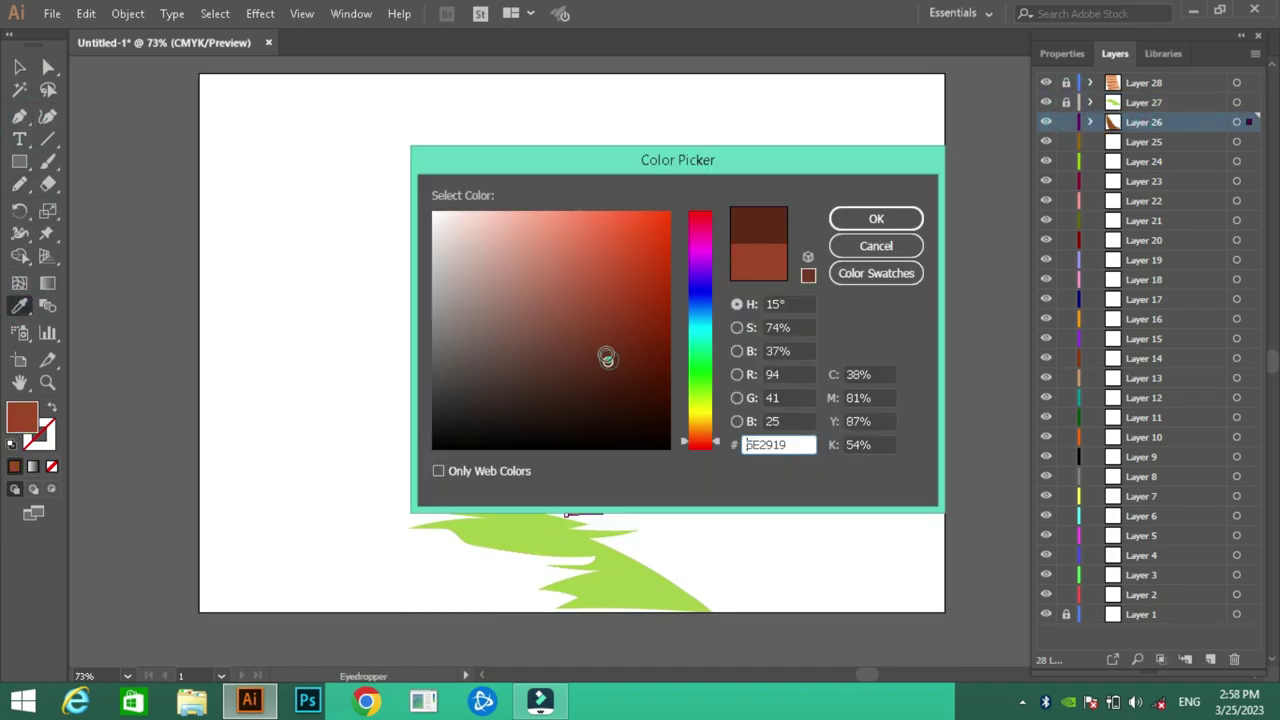
{"action": "left_click", "coordinate": [874, 219]}
{"action": "left_click", "coordinate": [1066, 122]}
{"action": "left_click", "coordinate": [1143, 141]}
Draw the tent front triangle filled dark brown.
{"action": "left_click", "coordinate": [472, 509]}
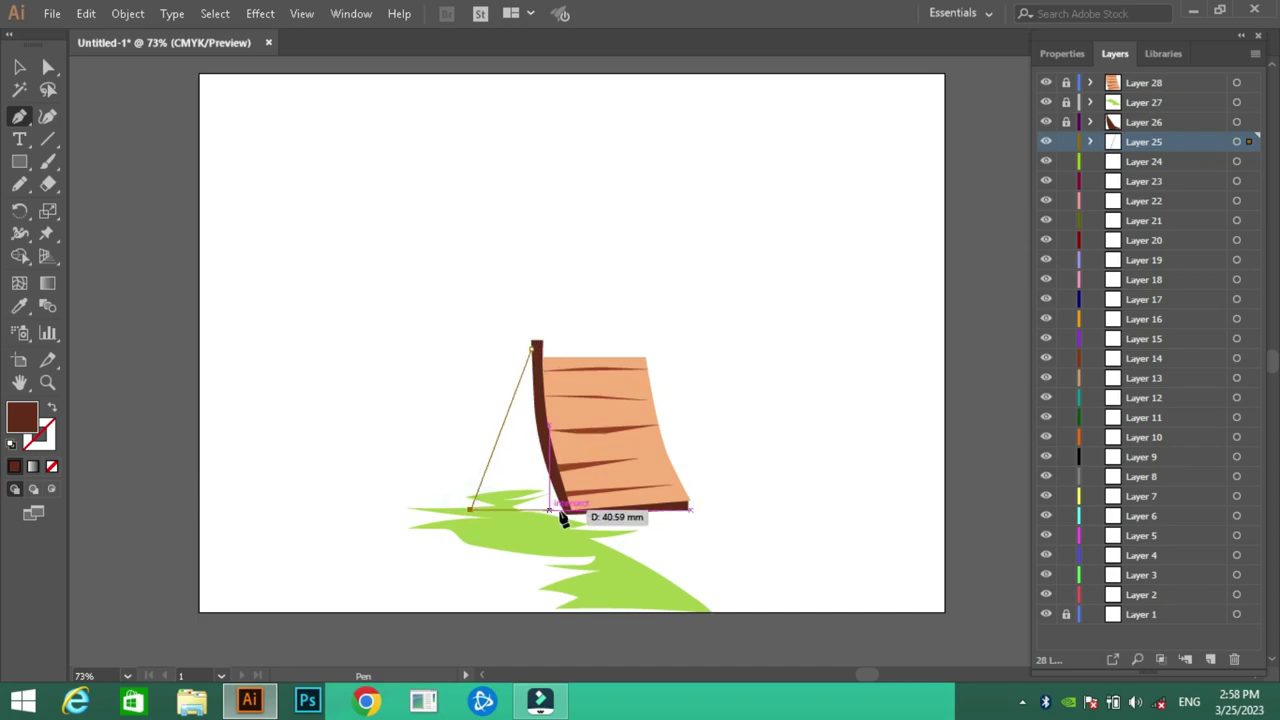
{"action": "left_click", "coordinate": [570, 510]}
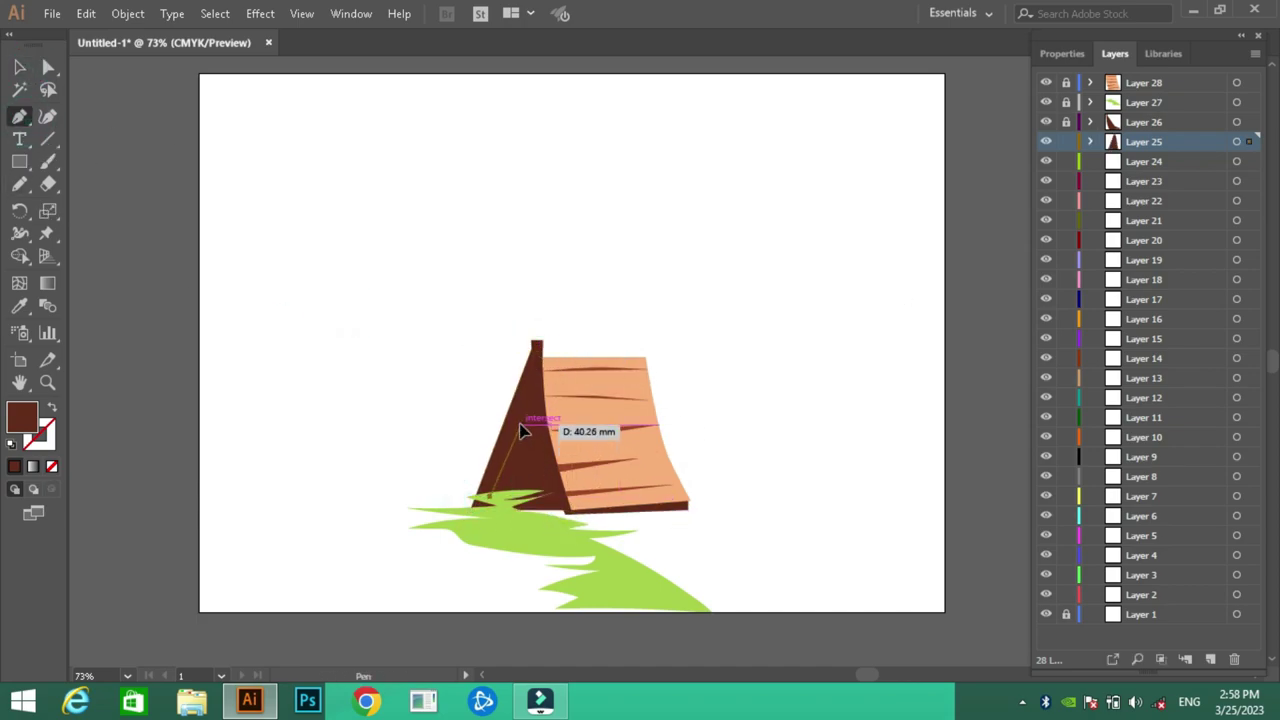
{"action": "left_click", "coordinate": [490, 503]}
{"action": "double_click", "coordinate": [22, 416]}
{"action": "left_click", "coordinate": [857, 217]}
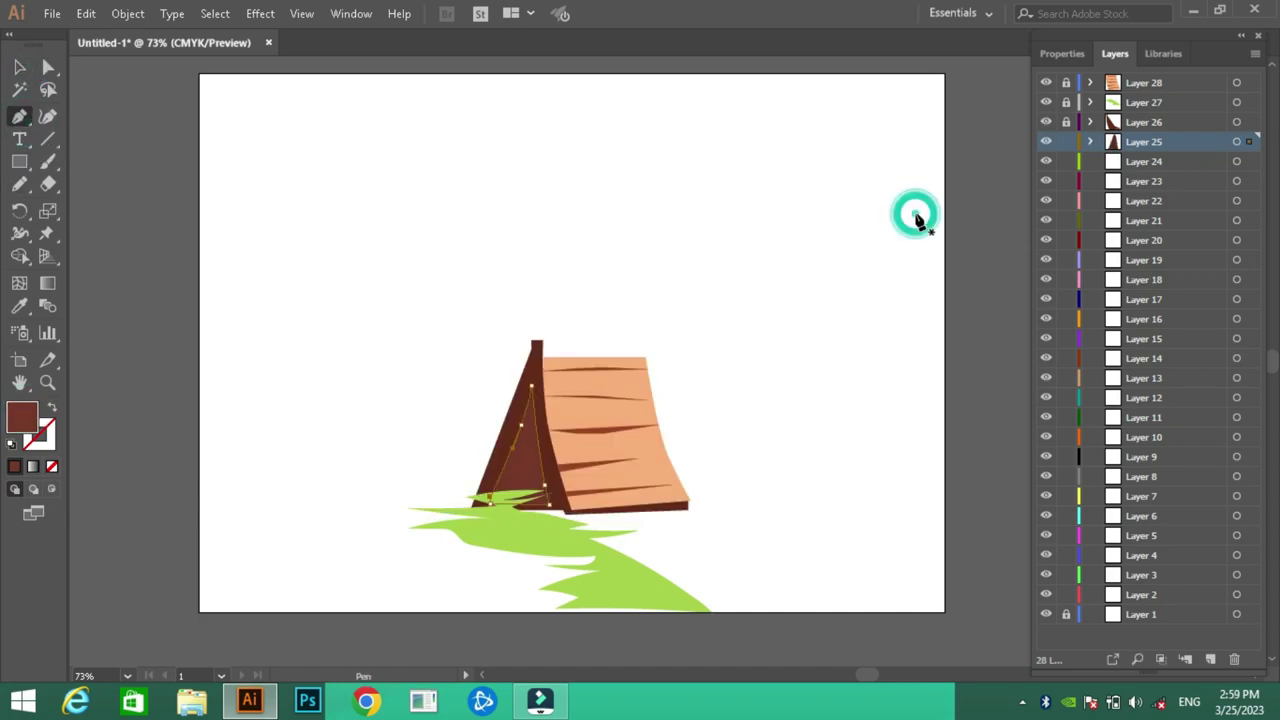
Draw the inner opening triangle filled tan.
{"action": "left_click", "coordinate": [531, 420]}
{"action": "double_click", "coordinate": [22, 416]}
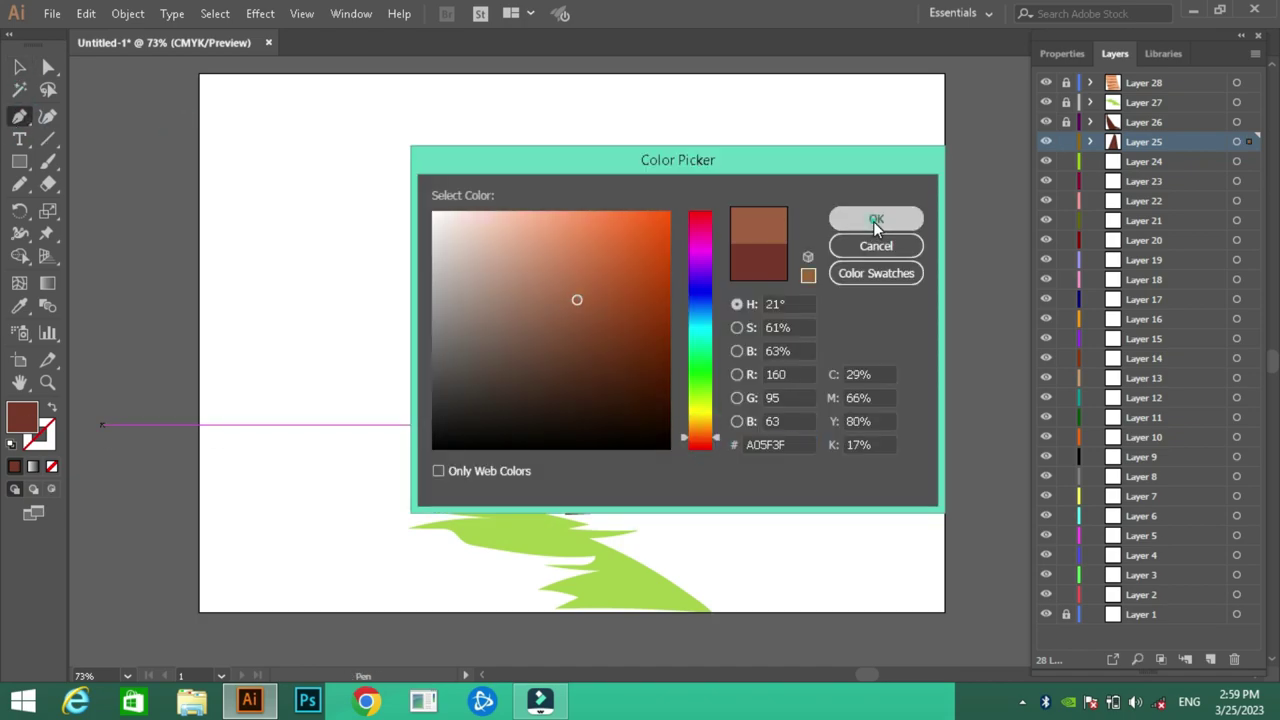
{"action": "left_click", "coordinate": [874, 217]}
{"action": "left_click", "coordinate": [531, 489]}
{"action": "double_click", "coordinate": [22, 416]}
{"action": "left_click", "coordinate": [857, 215]}
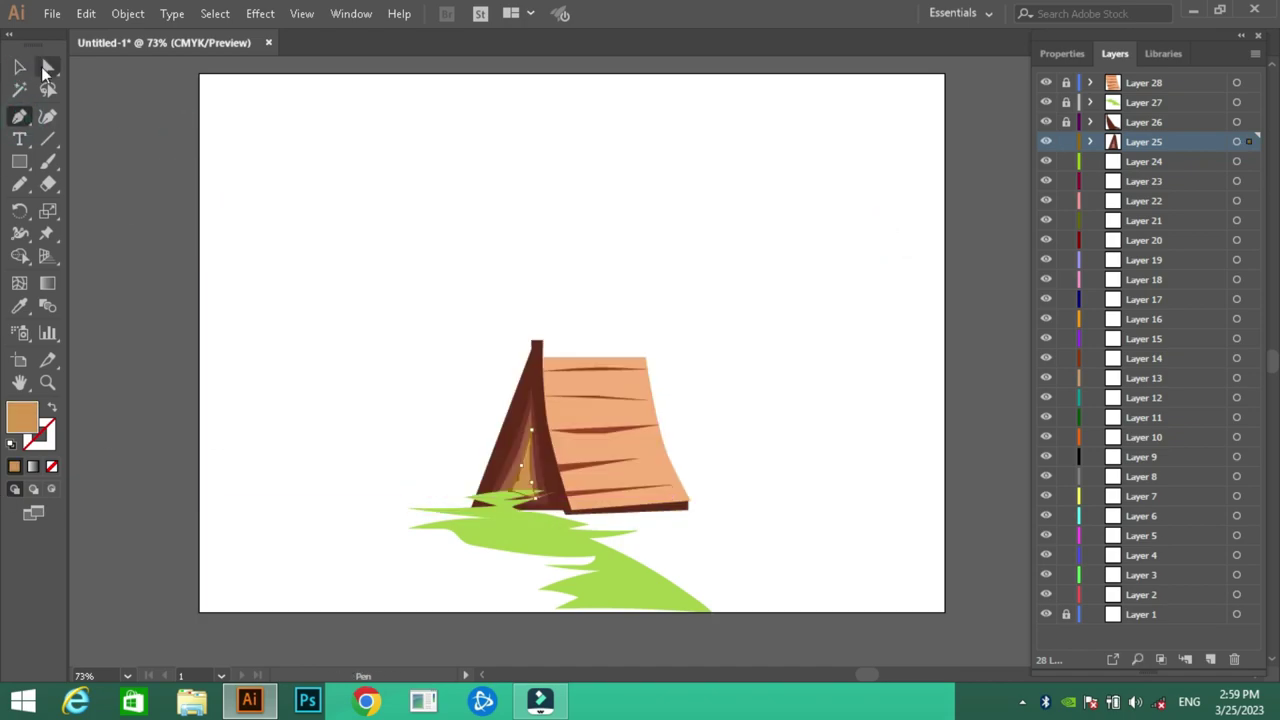
Lock the tent front layer, move to Layer 24, and pull the artboard's right edge inward.
{"action": "left_click", "coordinate": [1066, 142]}
{"action": "left_click", "coordinate": [19, 183]}
{"action": "key", "text": "shift+o"}
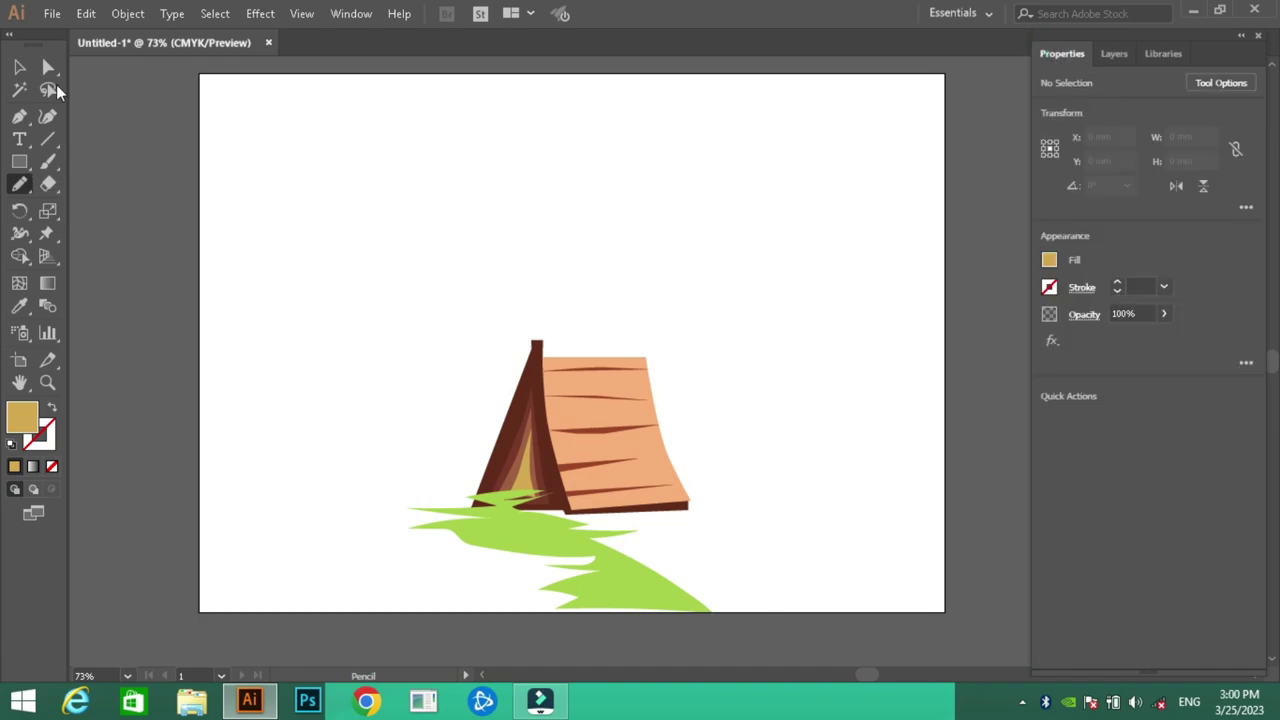
{"action": "left_click_drag", "start_coordinate": [944, 342], "coordinate": [832, 342]}
Fill the right-hand pine trees dark green, lock their layer, and move to Layer 23.
{"action": "key", "text": "Escape"}
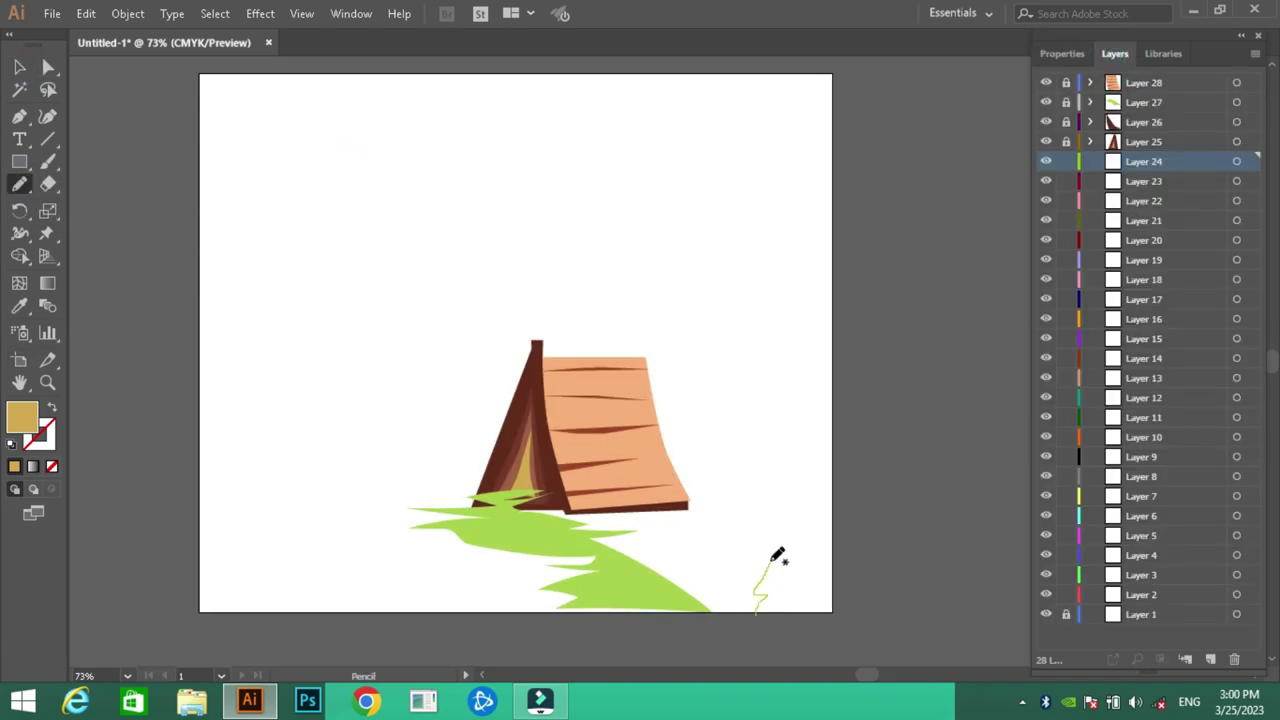
{"action": "double_click", "coordinate": [22, 416]}
{"action": "left_click", "coordinate": [697, 380]}
{"action": "left_click", "coordinate": [600, 408]}
{"action": "left_click", "coordinate": [874, 217]}
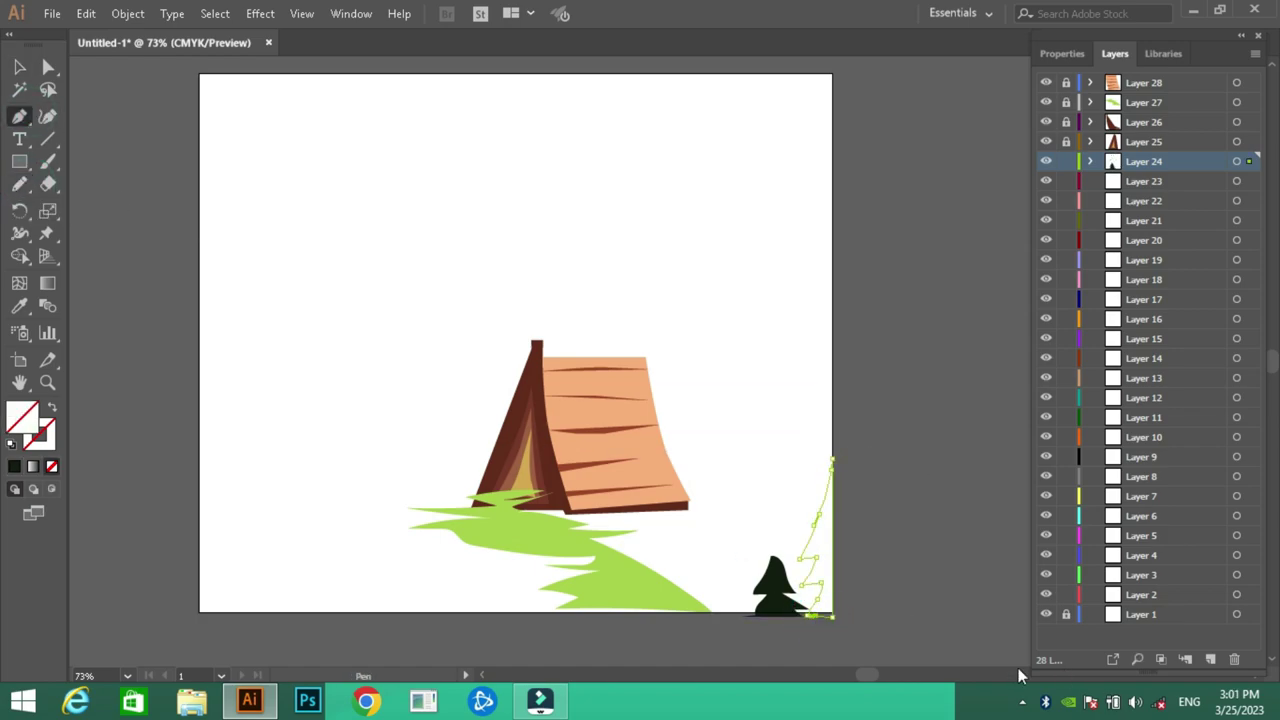
{"action": "key", "text": "shift+x"}
{"action": "left_click", "coordinate": [1066, 161]}
{"action": "left_click", "coordinate": [1143, 181]}
Extend the grass toward the right edge, filled with the sampled grass green.
{"action": "key", "text": "n"}
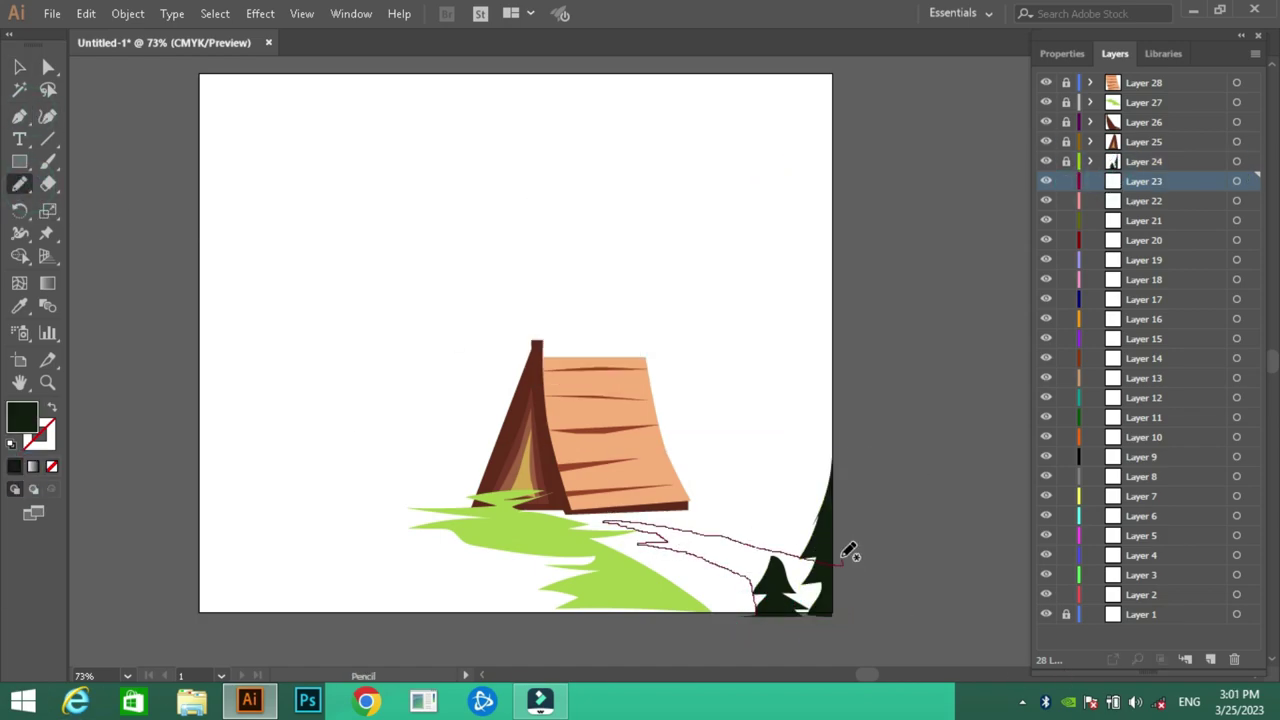
{"action": "left_click_drag", "start_coordinate": [696, 508], "coordinate": [870, 504]}
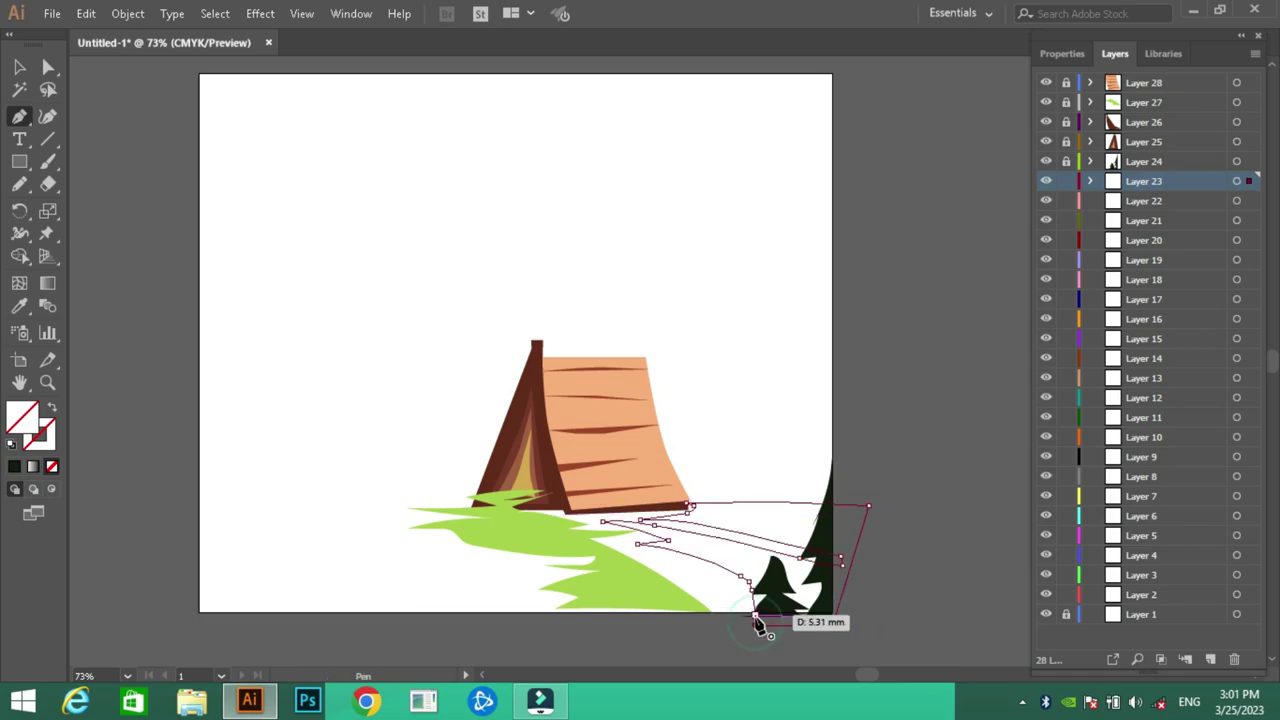
{"action": "left_click", "coordinate": [757, 625]}
{"action": "key", "text": "i"}
{"action": "left_click", "coordinate": [520, 530]}
{"action": "key", "text": "p"}
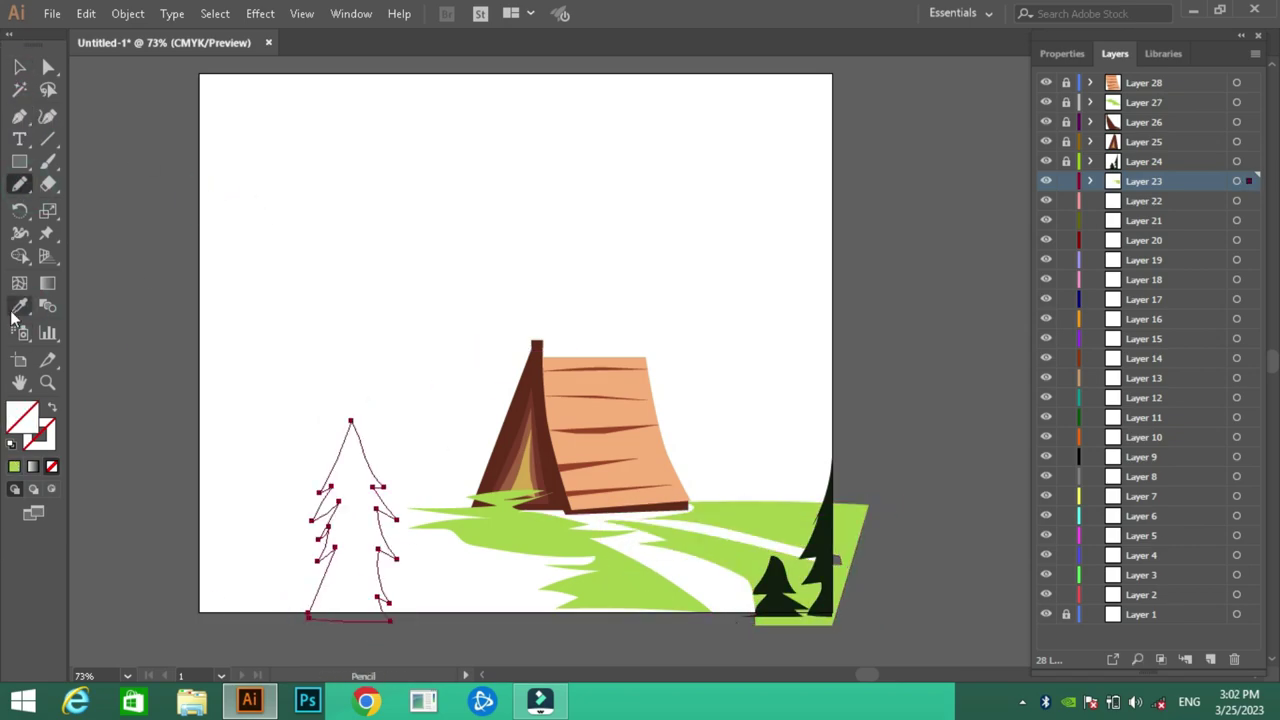
Fill the tall left pine trees dark green and lock their layer.
{"action": "key", "text": "shift+x"}
{"action": "key", "text": "v"}
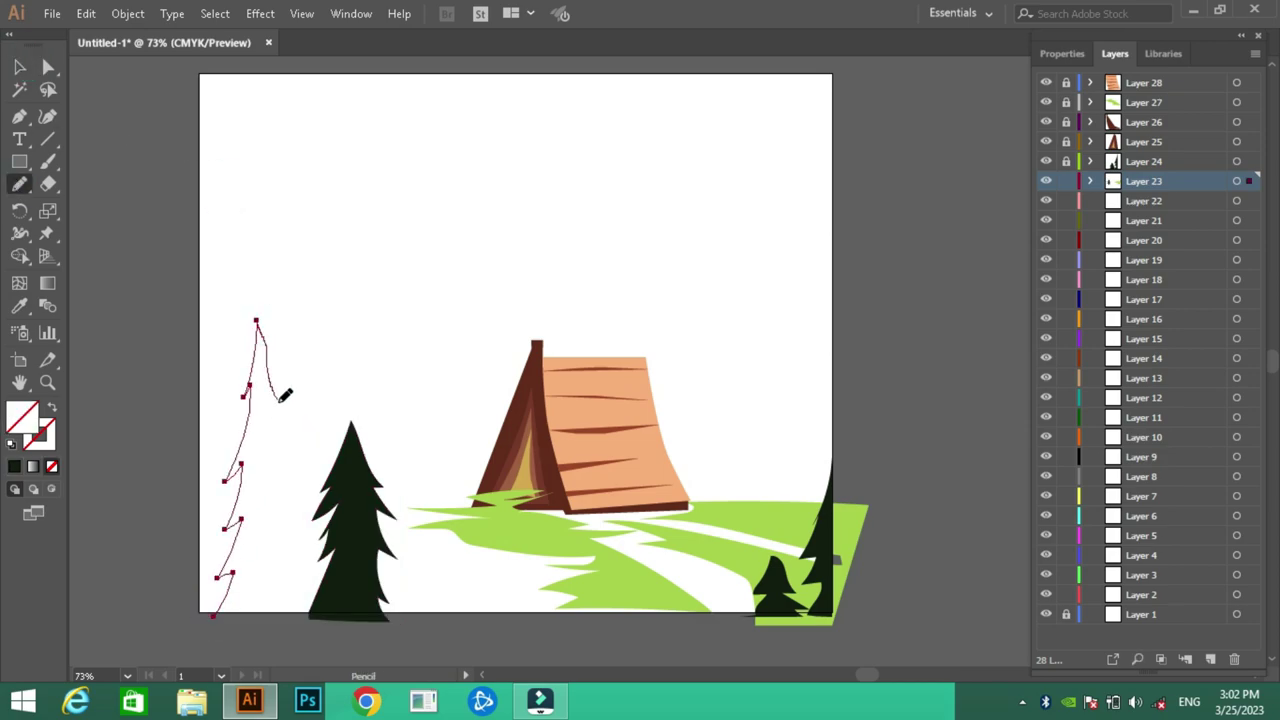
{"action": "left_click_drag", "start_coordinate": [280, 540], "coordinate": [215, 612]}
{"action": "key", "text": "i"}
{"action": "left_click", "coordinate": [354, 500]}
{"action": "key", "text": "v"}
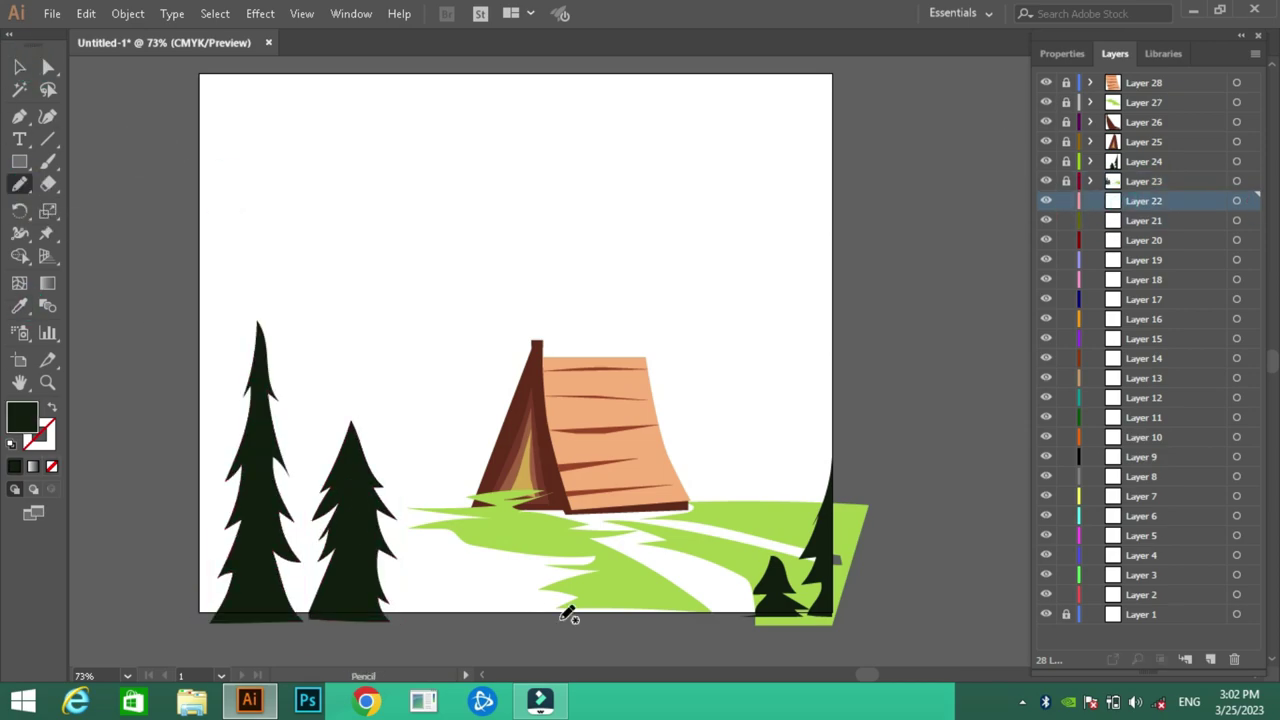
Add a lower-left grass strip and a large ground shape, both filled grass green.
{"action": "left_click_drag", "start_coordinate": [558, 613], "coordinate": [192, 590]}
{"action": "key", "text": "i"}
{"action": "left_click", "coordinate": [543, 523]}
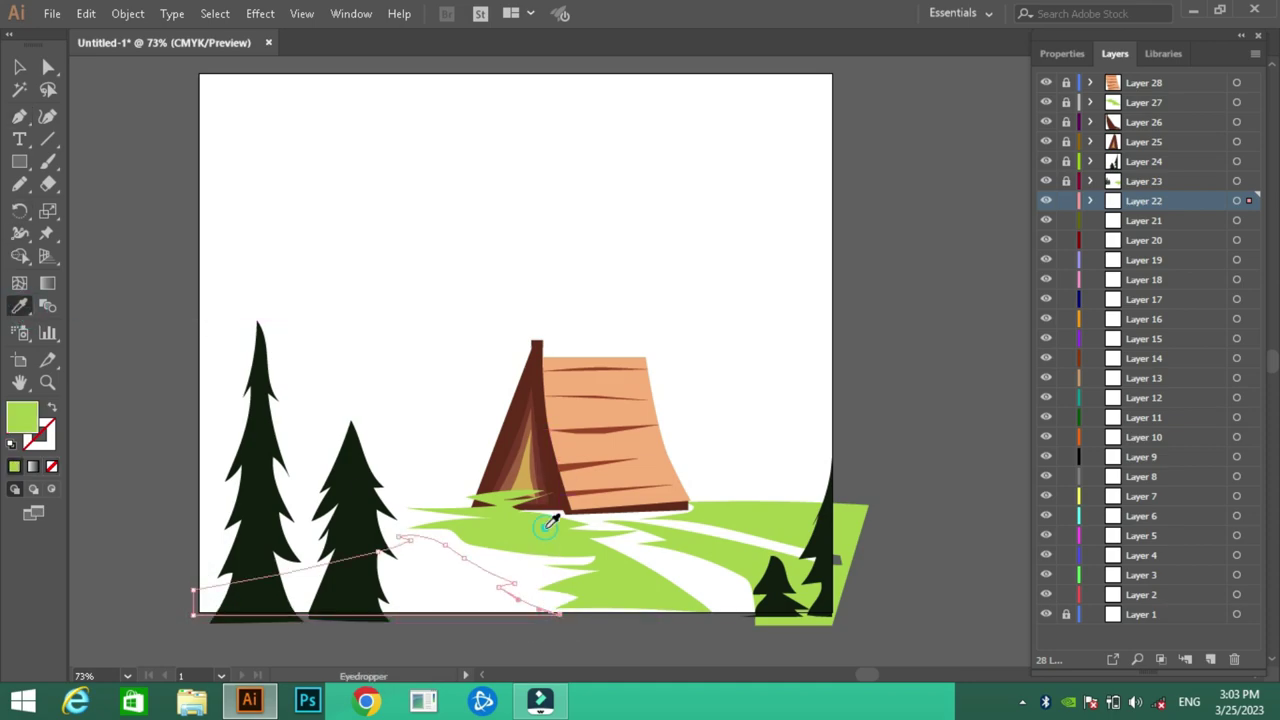
{"action": "key", "text": "v"}
{"action": "left_click_drag", "start_coordinate": [431, 503], "coordinate": [200, 514]}
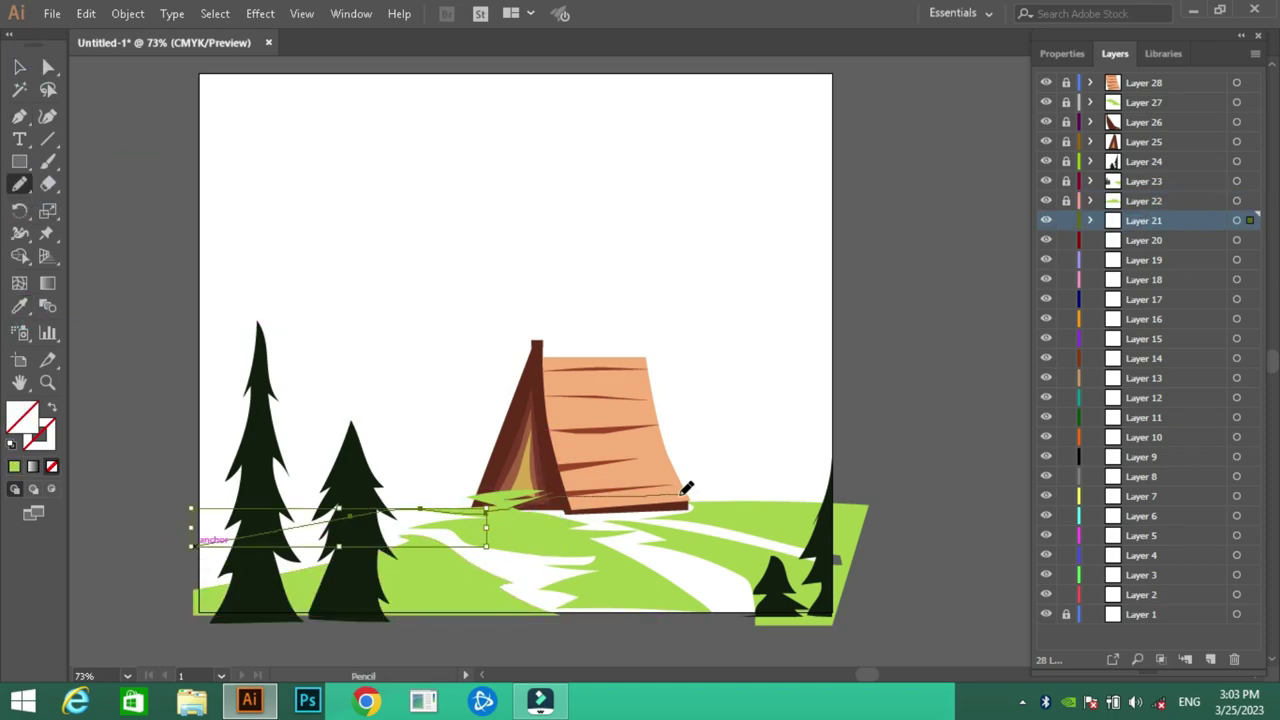
{"action": "key", "text": "i"}
{"action": "left_click", "coordinate": [214, 560]}
Recolour the ground shape dark green for shadows, lock Layer 21, and move to Layer 20.
{"action": "double_click", "coordinate": [23, 418]}
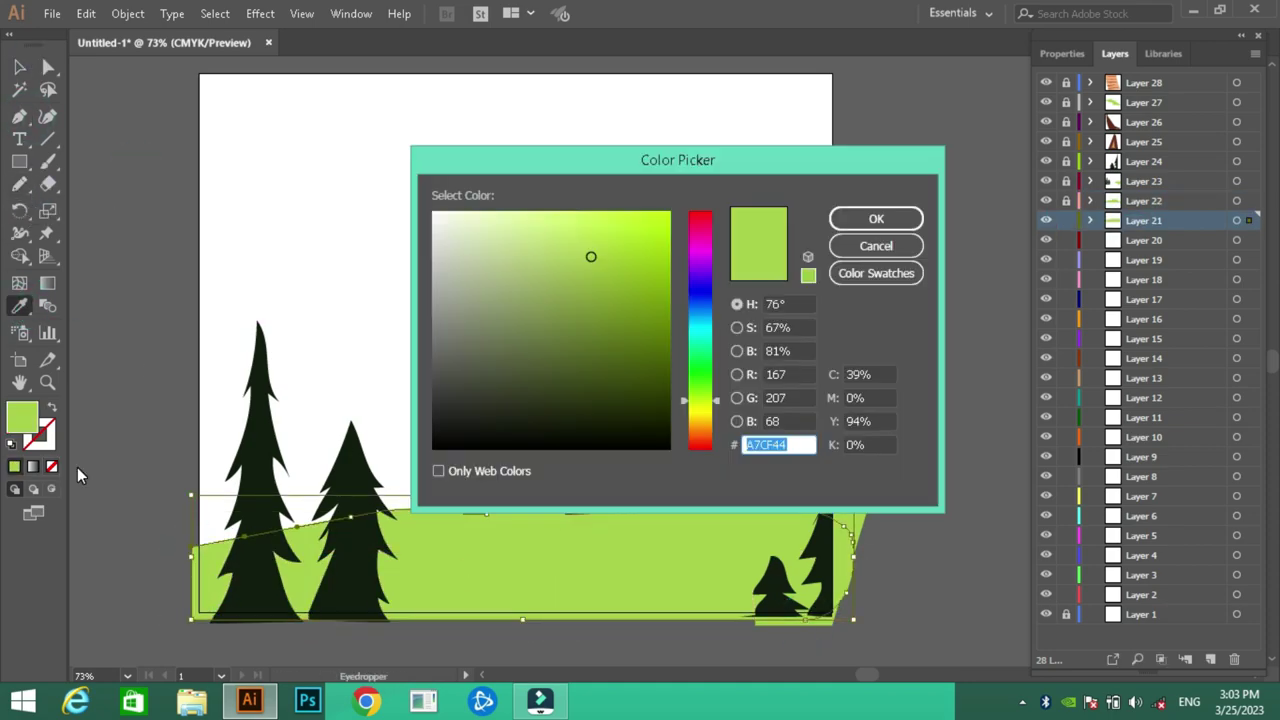
{"action": "left_click", "coordinate": [577, 391]}
{"action": "left_click", "coordinate": [857, 217]}
{"action": "key", "text": "v"}
{"action": "left_click", "coordinate": [1066, 220]}
{"action": "left_click", "coordinate": [1143, 240]}
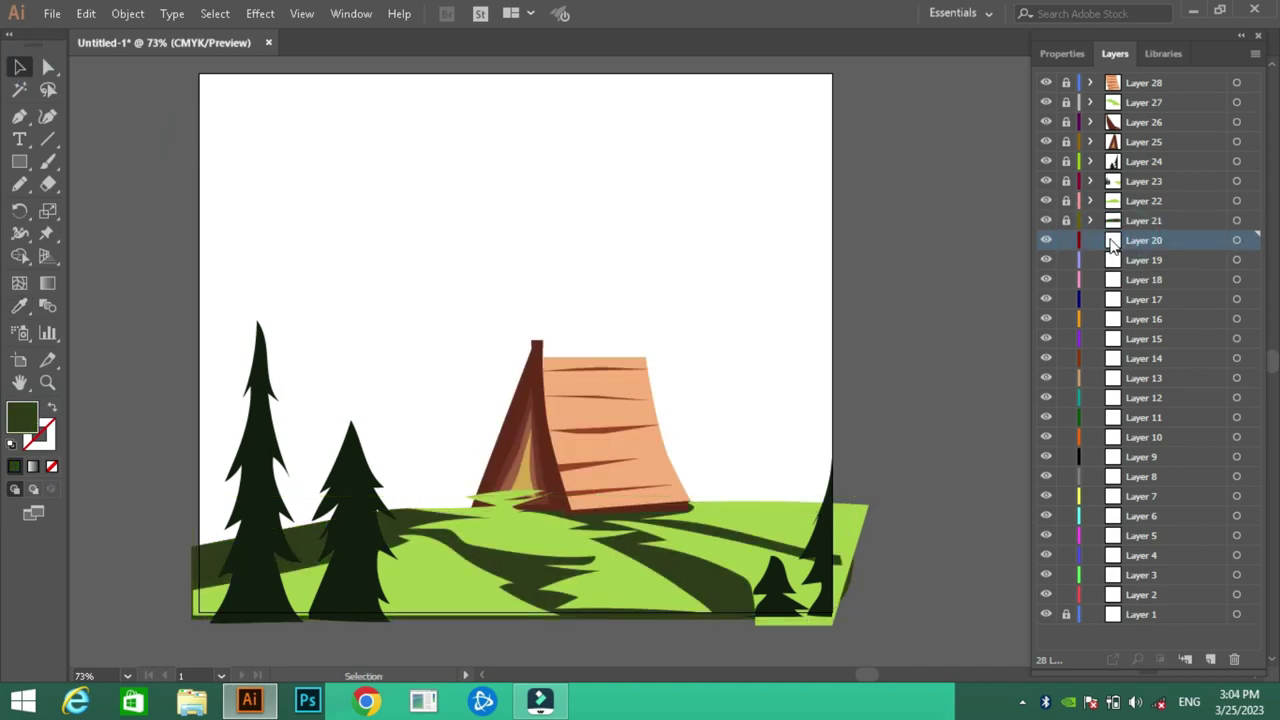
{"action": "scroll", "coordinate": [671, 284], "scroll_direction": "up", "scroll_amount": 1}
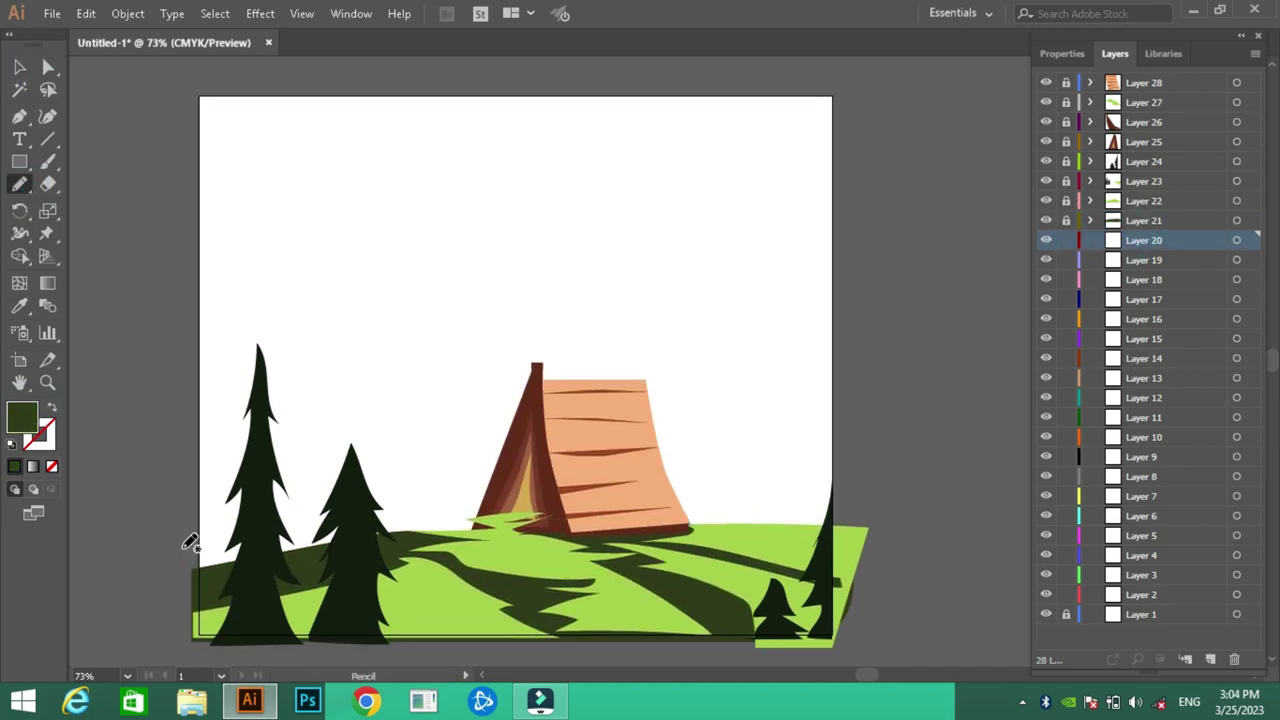
Close the new pine tree outline and fill it dark green.
{"action": "key", "text": "i"}
{"action": "left_click", "coordinate": [257, 457]}
{"action": "double_click", "coordinate": [23, 418]}
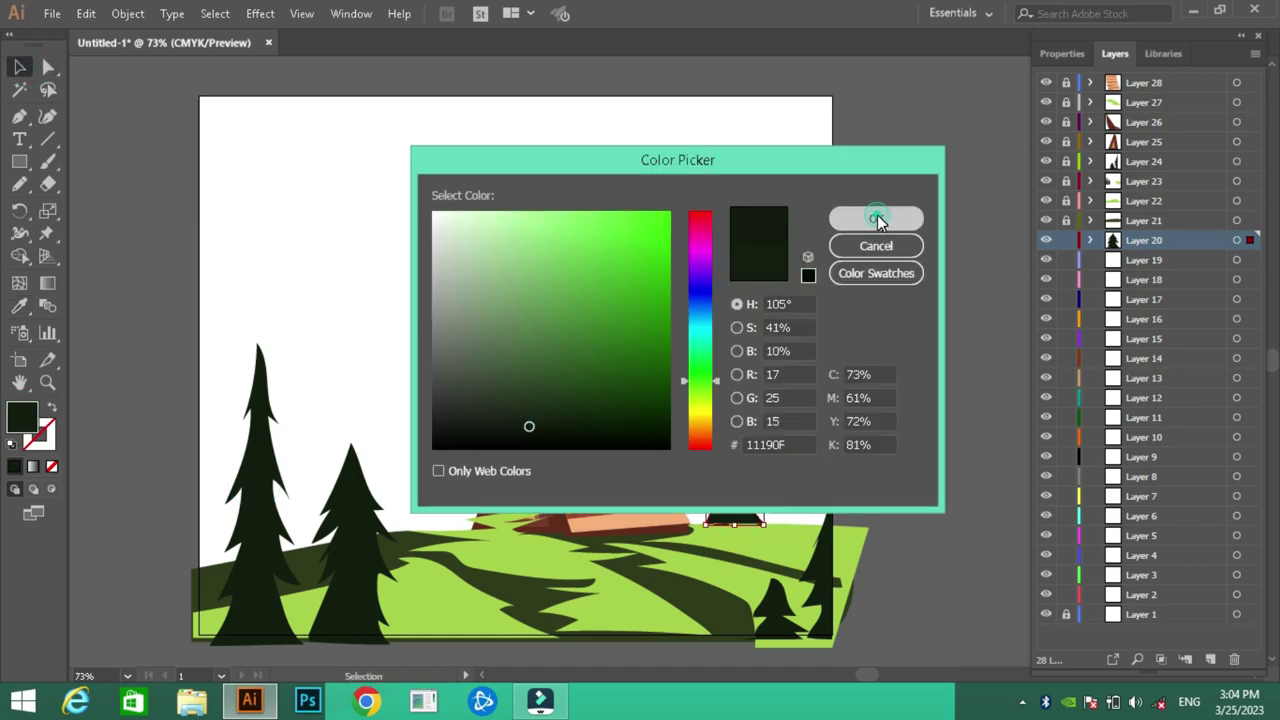
{"action": "left_click", "coordinate": [877, 216]}
Duplicate the pine trees beside and behind the tent, filled dark green.
{"action": "left_click_drag", "start_coordinate": [709, 493], "coordinate": [788, 490]}
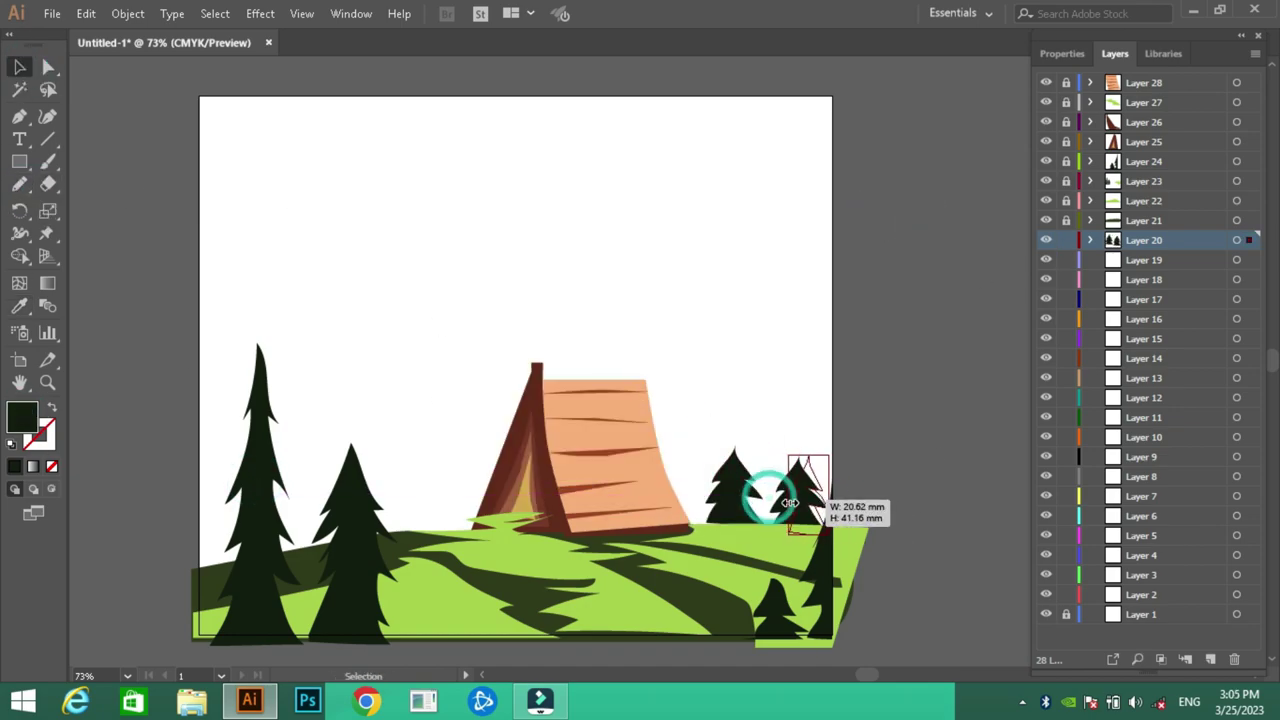
{"action": "left_click", "coordinate": [19, 67]}
{"action": "left_click", "coordinate": [257, 457]}
{"action": "mouse_move", "coordinate": [252, 466]}
{"action": "left_mouse_down"}
{"action": "mouse_move", "coordinate": [714, 329]}
{"action": "mouse_move", "coordinate": [723, 405]}
{"action": "left_mouse_up"}
{"action": "double_click", "coordinate": [23, 418]}
{"action": "left_click", "coordinate": [876, 218]}
{"action": "left_click_drag", "start_coordinate": [686, 318], "coordinate": [425, 430]}
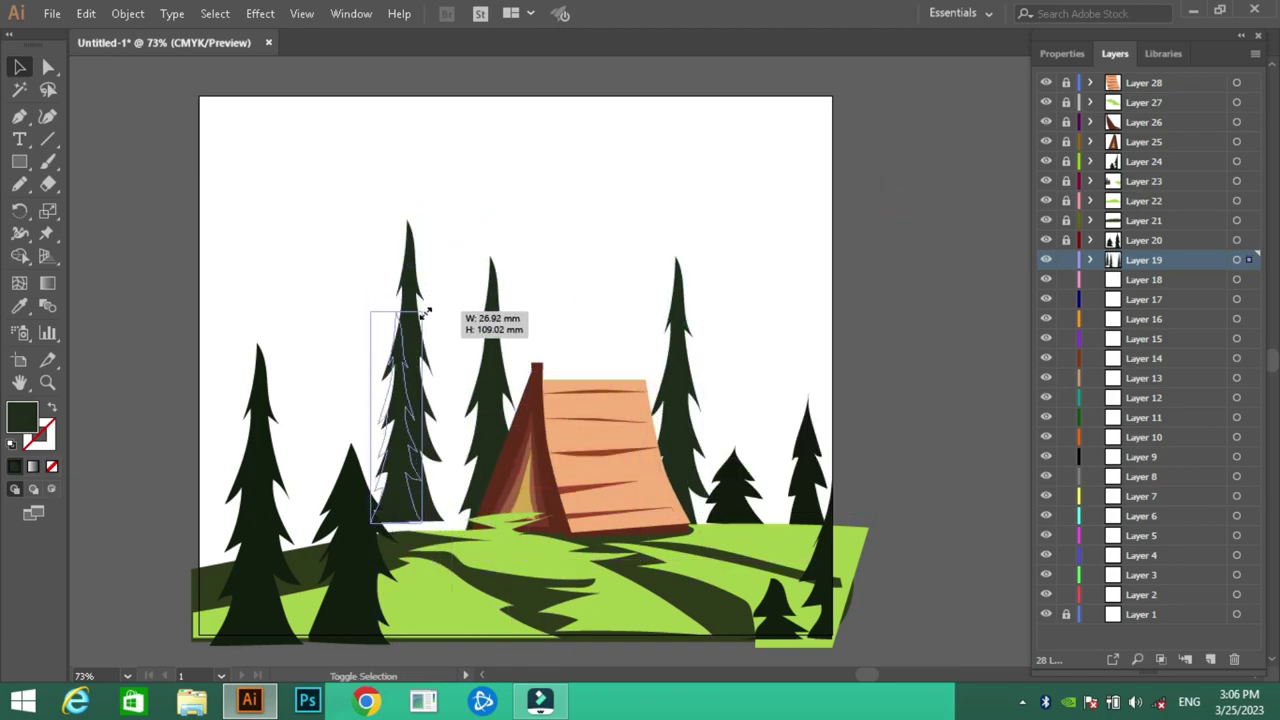
Lock the background trees' layer and start the mountain outline with its peak.
{"action": "left_click", "coordinate": [1066, 259]}
{"action": "left_click", "coordinate": [455, 527]}
{"action": "left_click", "coordinate": [740, 97]}
Close the mountain slope shape at the right edge and fill it grey-green.
{"action": "left_click", "coordinate": [832, 97]}
{"action": "left_click", "coordinate": [832, 527]}
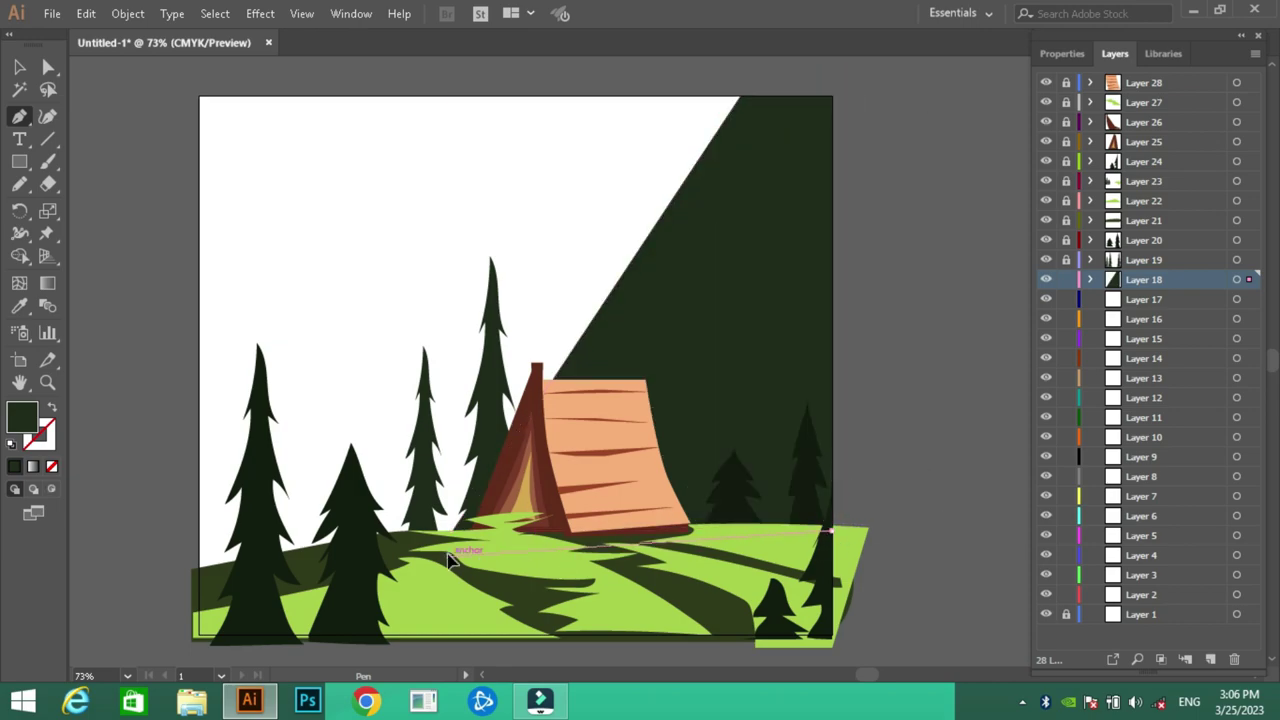
{"action": "double_click", "coordinate": [23, 418]}
{"action": "left_click", "coordinate": [486, 369]}
{"action": "key", "text": "Return"}
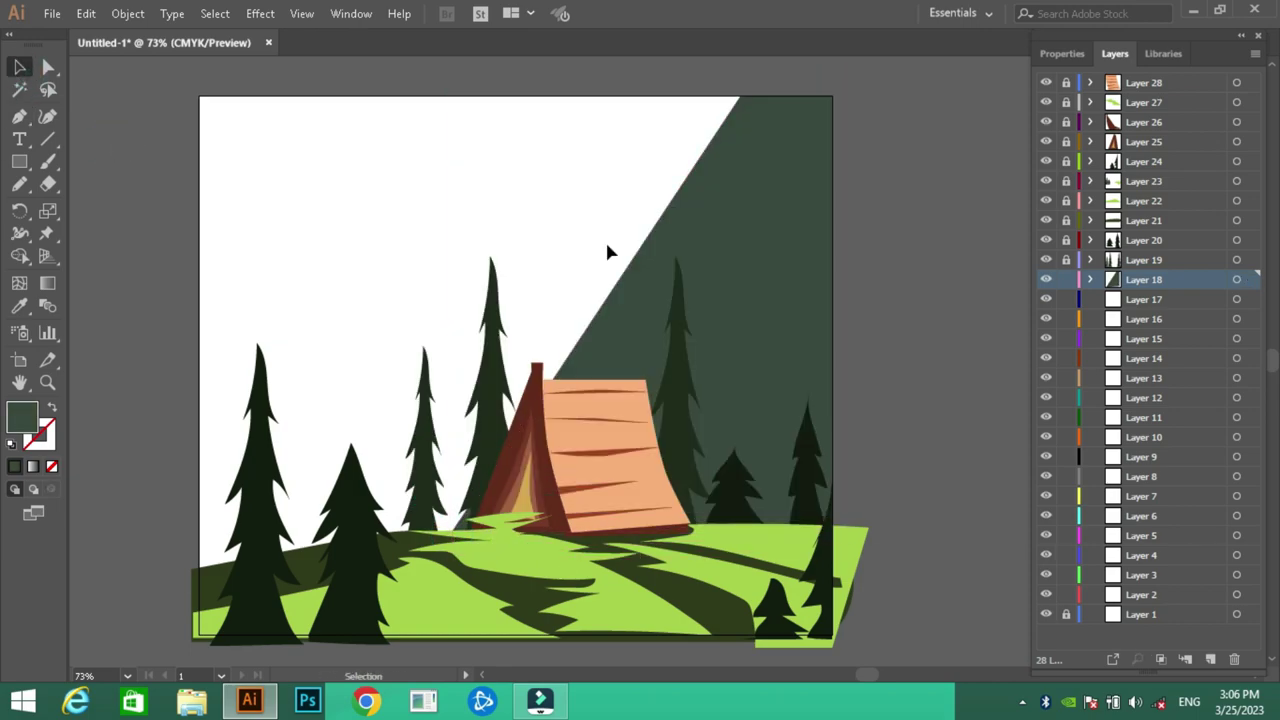
Draw a diagonal shape down the mountain ridge filled grey-green.
{"action": "left_click", "coordinate": [425, 533]}
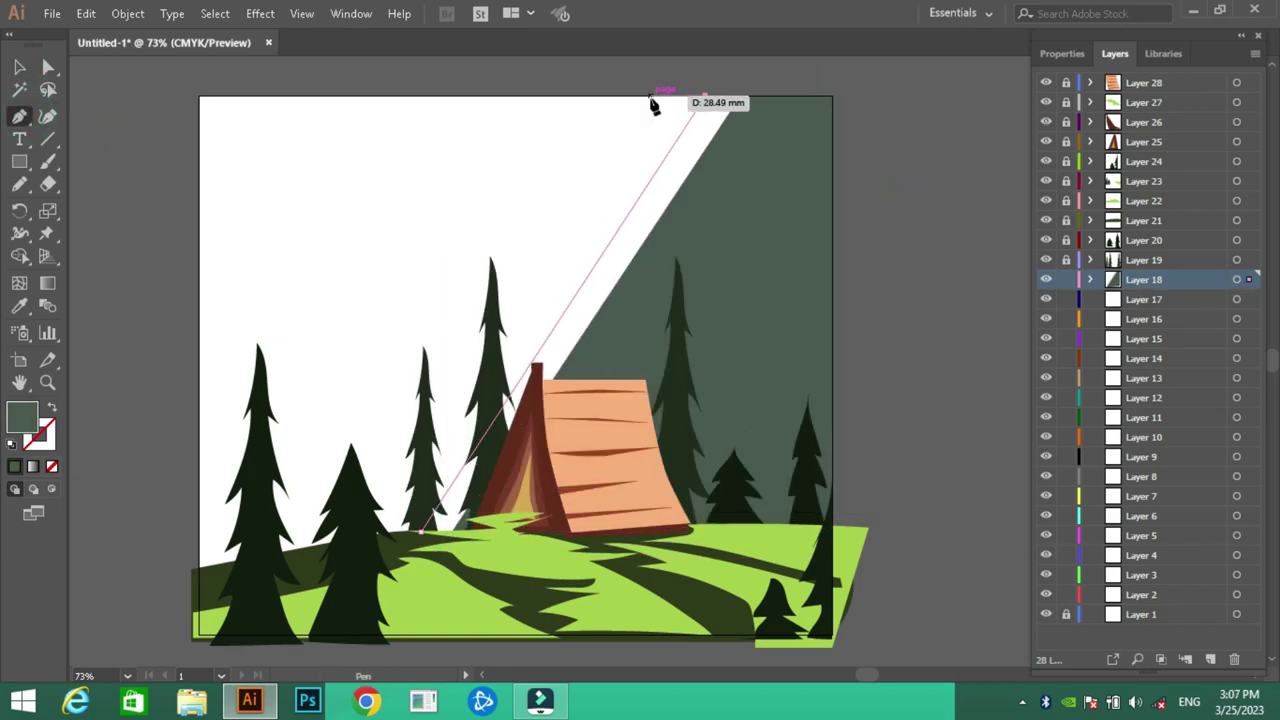
{"action": "left_click", "coordinate": [669, 97]}
{"action": "left_click", "coordinate": [572, 248]}
{"action": "left_click", "coordinate": [528, 264]}
{"action": "left_click", "coordinate": [516, 274]}
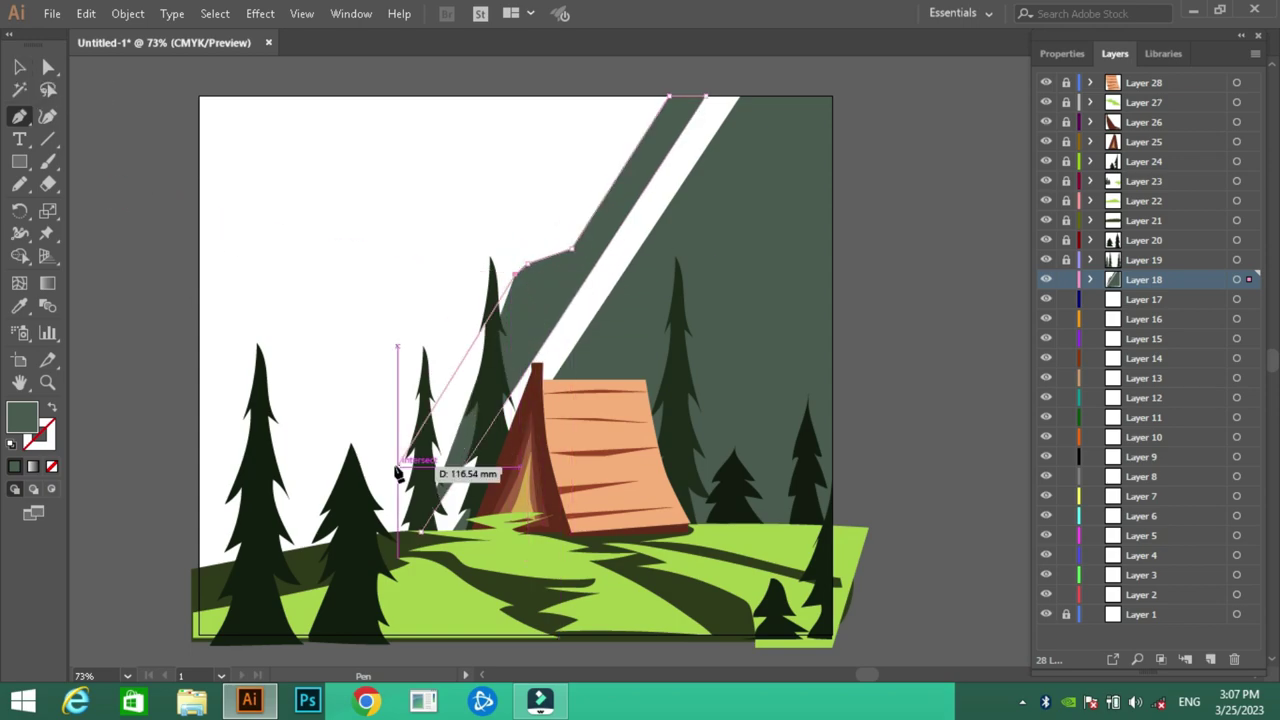
{"action": "left_click", "coordinate": [200, 565]}
{"action": "left_click", "coordinate": [425, 533]}
{"action": "left_click", "coordinate": [19, 66]}
{"action": "double_click", "coordinate": [22, 415]}
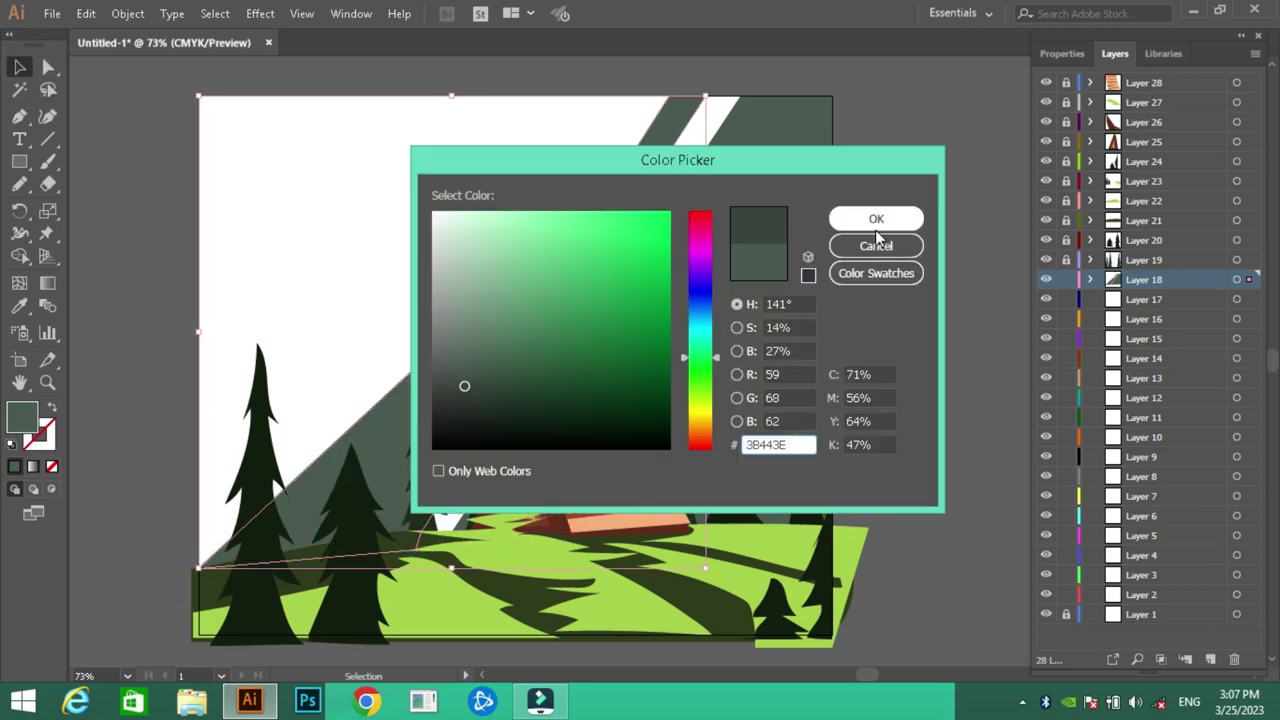
{"action": "left_click", "coordinate": [871, 214]}
{"action": "left_click", "coordinate": [28, 62]}
Add a diagonal light-ray stripe filled a slightly darker green.
{"action": "key", "text": "p"}
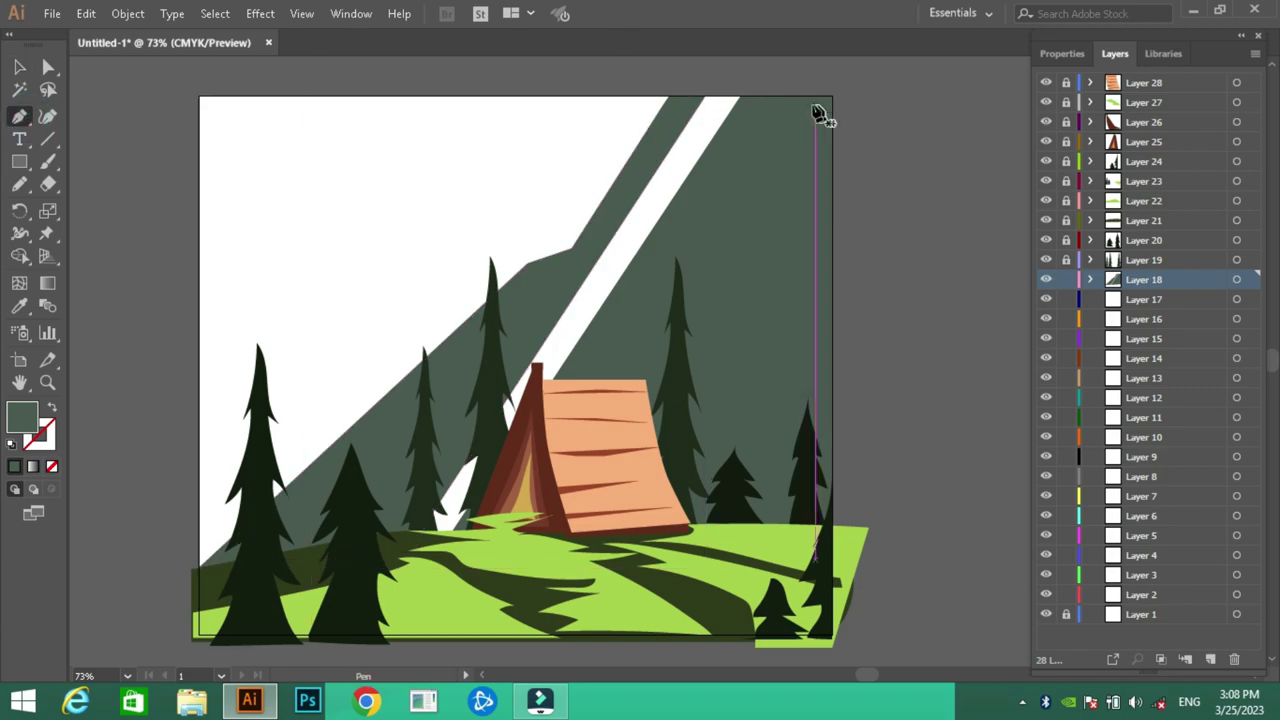
{"action": "left_click", "coordinate": [766, 96]}
{"action": "left_click", "coordinate": [740, 97]}
{"action": "double_click", "coordinate": [22, 415]}
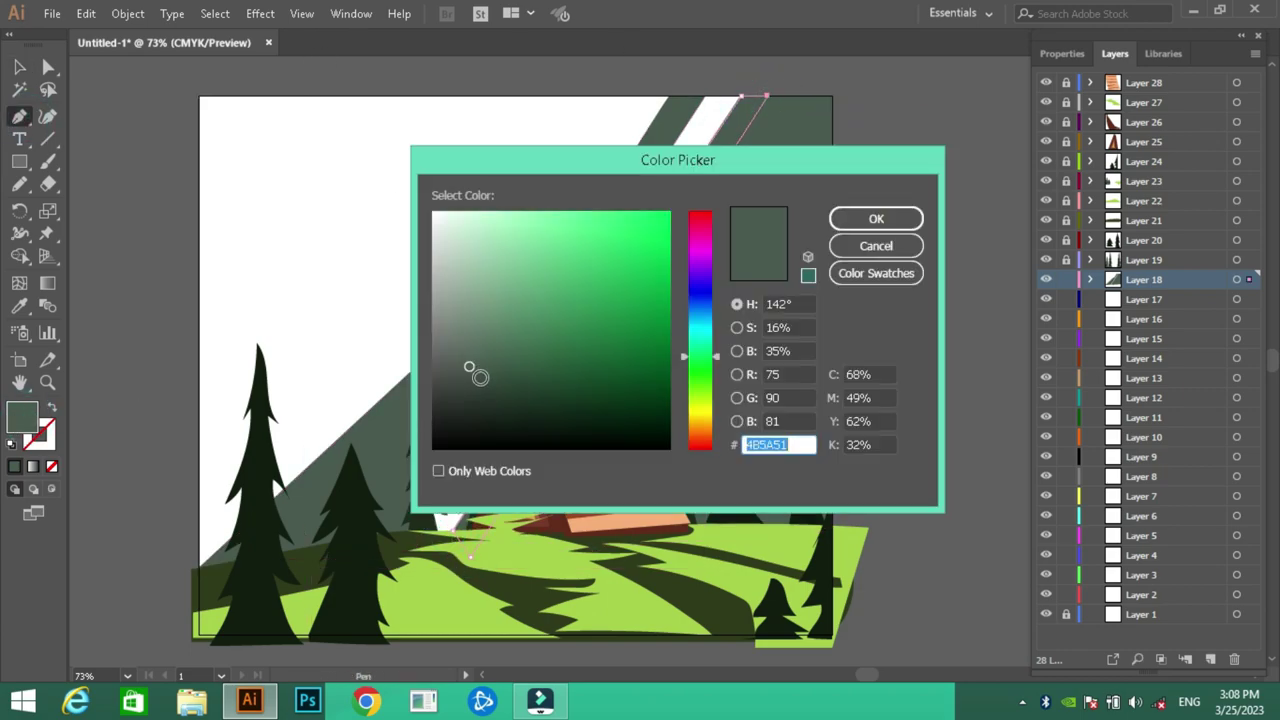
{"action": "left_click", "coordinate": [479, 377]}
{"action": "left_click", "coordinate": [876, 218]}
Lock the finished slope layer and paste a copied pine tree.
{"action": "key", "text": "v"}
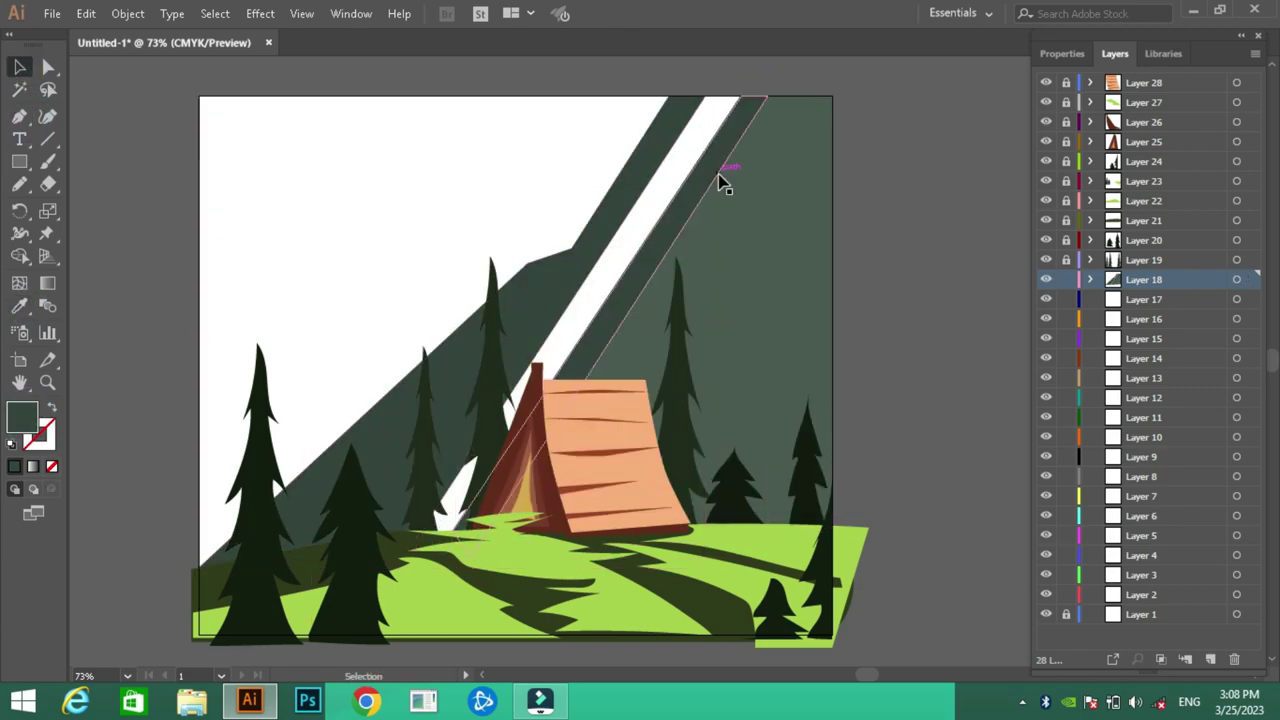
{"action": "key", "text": "p"}
{"action": "left_click", "coordinate": [766, 97]}
{"action": "key", "text": "v"}
{"action": "left_click", "coordinate": [172, 141]}
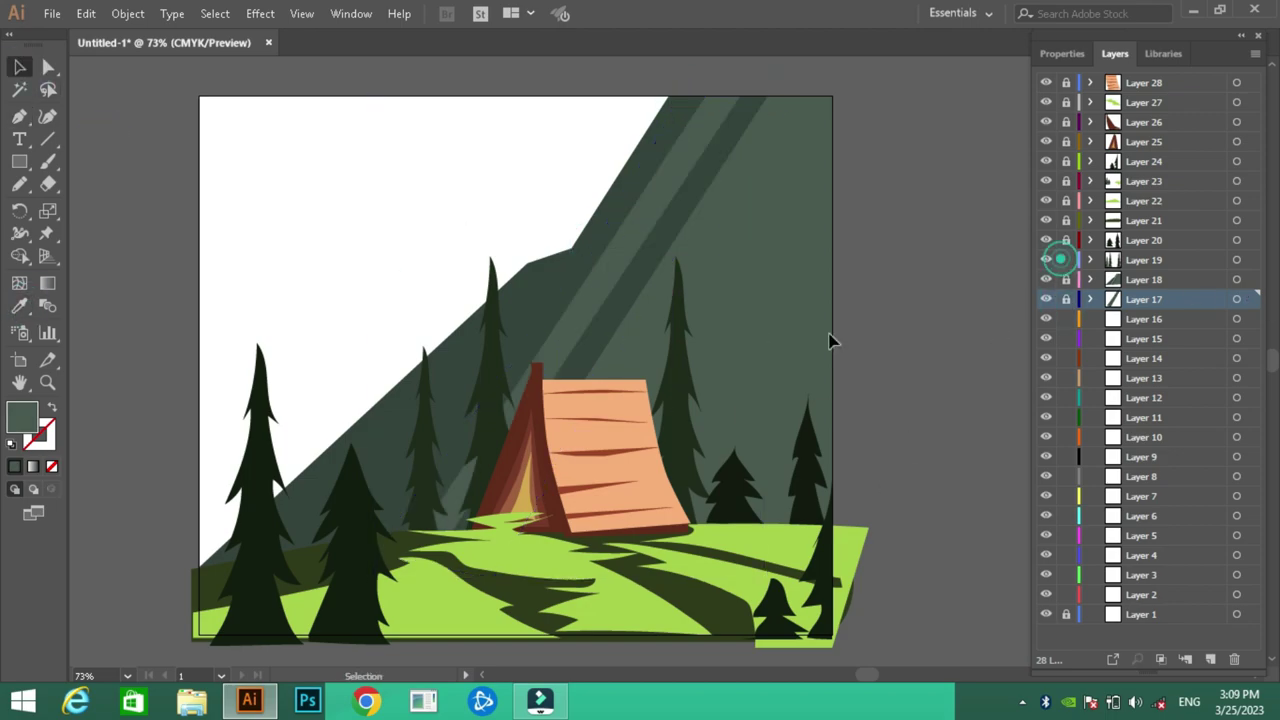
{"action": "key", "text": "ctrl+v"}
Place the pasted pine on the slope and give it the slope's grey-green colour.
{"action": "left_click", "coordinate": [737, 369]}
{"action": "left_click_drag", "start_coordinate": [655, 265], "coordinate": [530, 285]}
{"action": "key", "text": "i"}
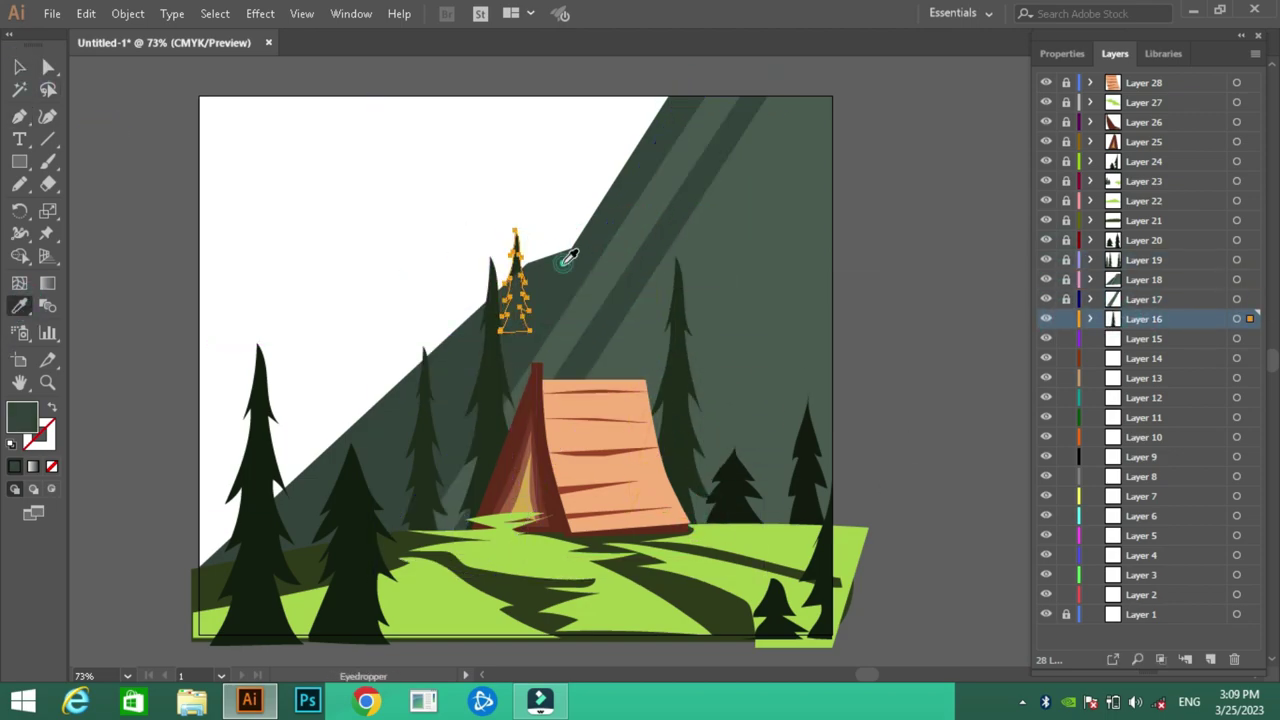
{"action": "left_click", "coordinate": [568, 258]}
Copy the small pine repeatedly along the slope toward the left edge.
{"action": "key", "text": "v"}
{"action": "left_click_drag", "start_coordinate": [664, 360], "coordinate": [447, 340]}
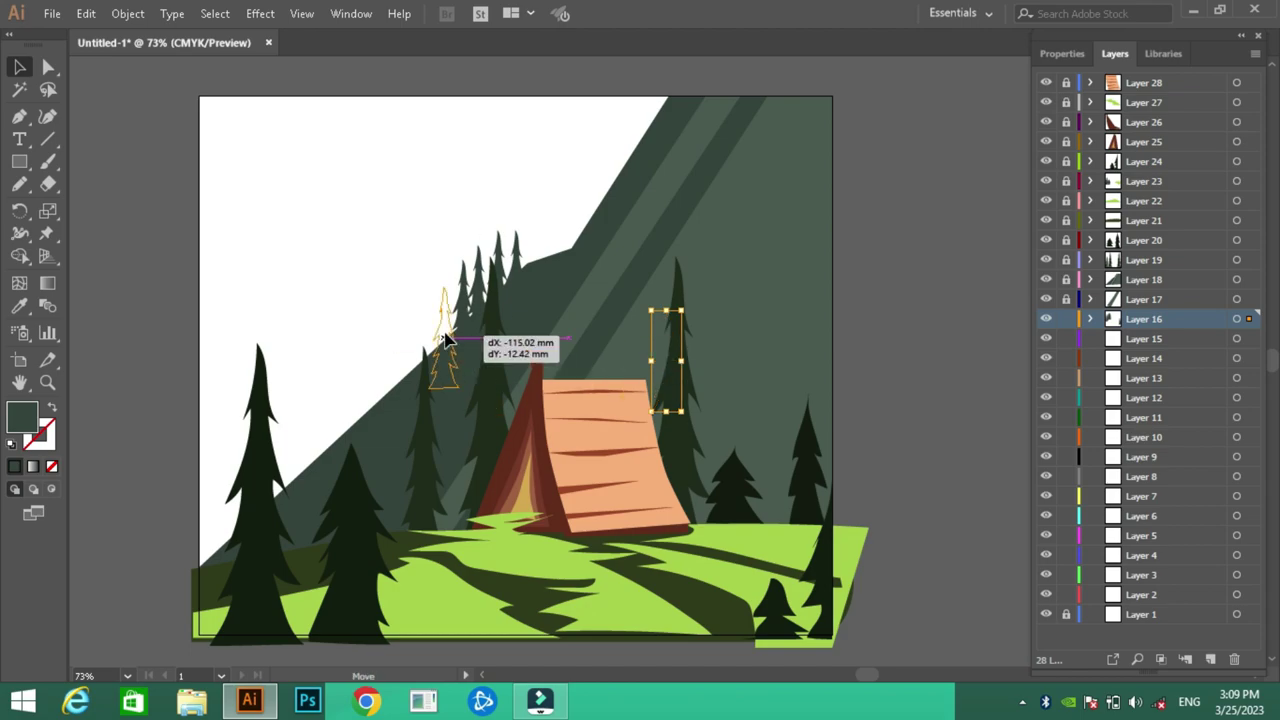
{"action": "left_click_drag", "start_coordinate": [447, 340], "coordinate": [400, 378]}
{"action": "key", "text": "a"}
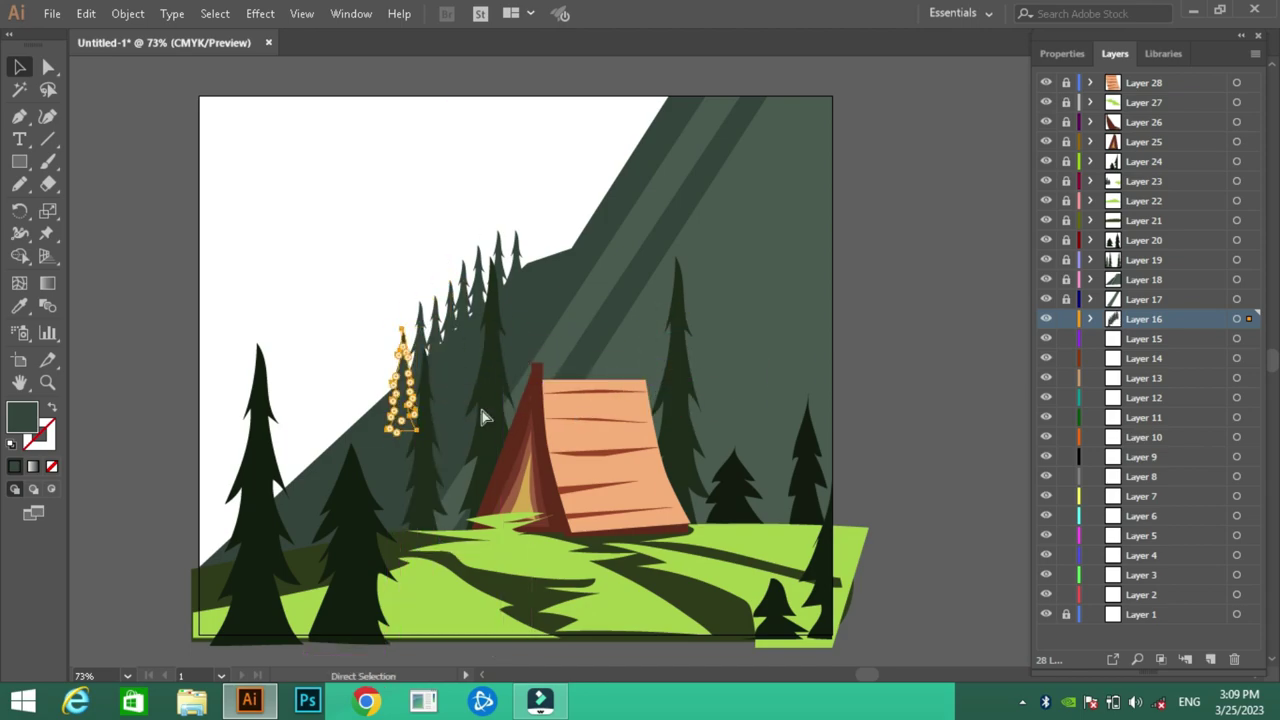
{"action": "key", "text": "v"}
{"action": "mouse_move", "coordinate": [665, 360]}
{"action": "left_mouse_down"}
{"action": "mouse_move", "coordinate": [352, 440]}
{"action": "mouse_move", "coordinate": [285, 478]}
{"action": "left_mouse_up"}
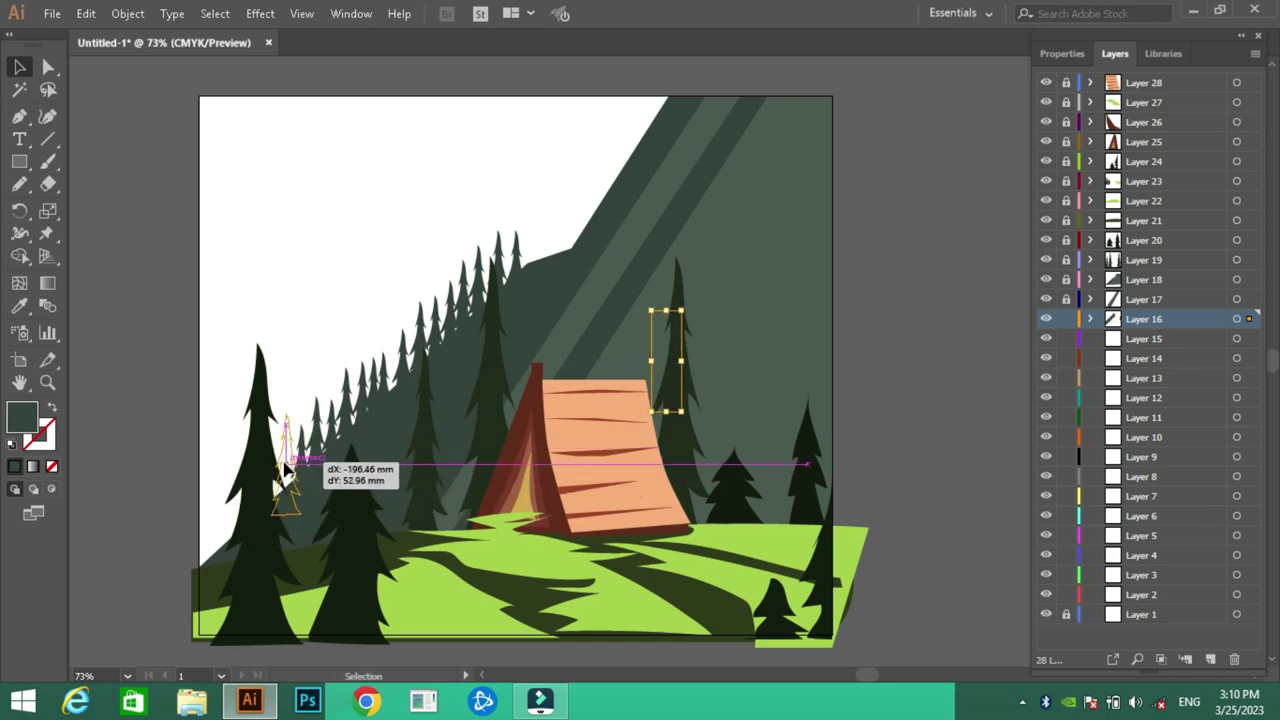
{"action": "left_click_drag", "start_coordinate": [285, 478], "coordinate": [220, 505]}
{"action": "key", "text": "ctrl+2"}
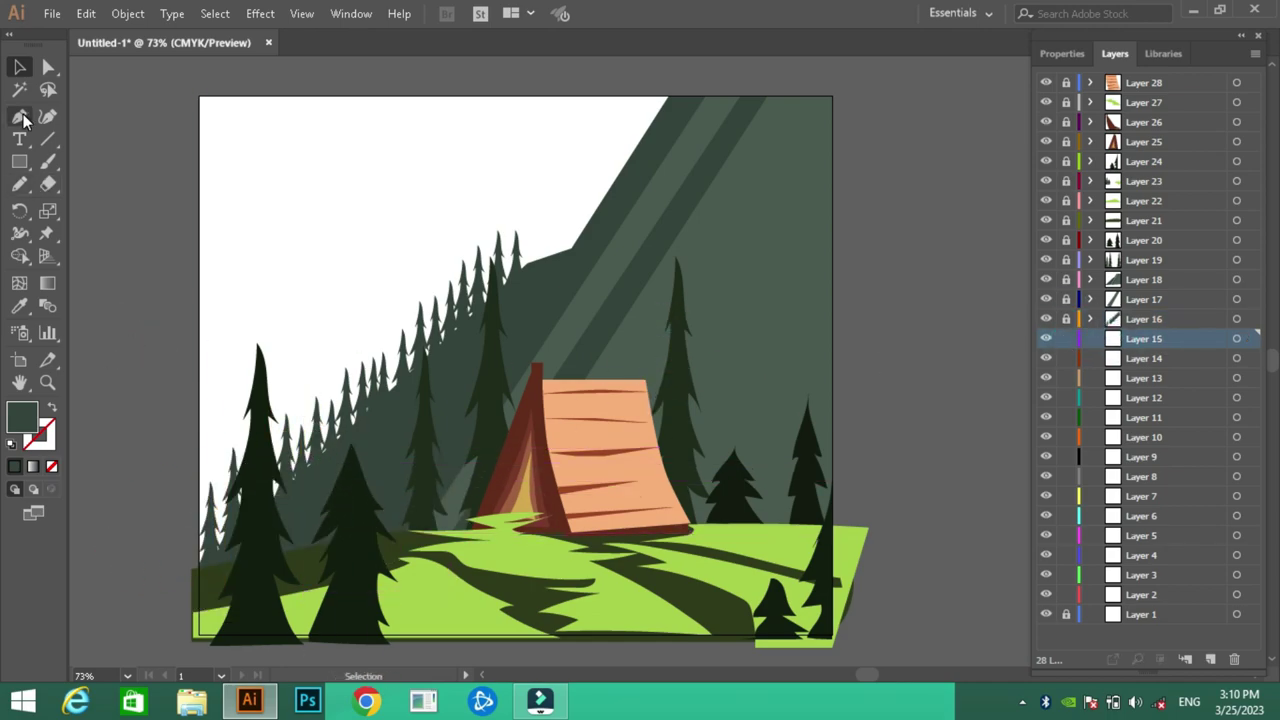
Draw a closed jagged dark streak shape at the left edge of the scene.
{"action": "left_click", "coordinate": [360, 358]}
{"action": "left_click", "coordinate": [275, 355]}
{"action": "left_click", "coordinate": [300, 368]}
{"action": "left_click", "coordinate": [186, 380]}
{"action": "left_click", "coordinate": [177, 451]}
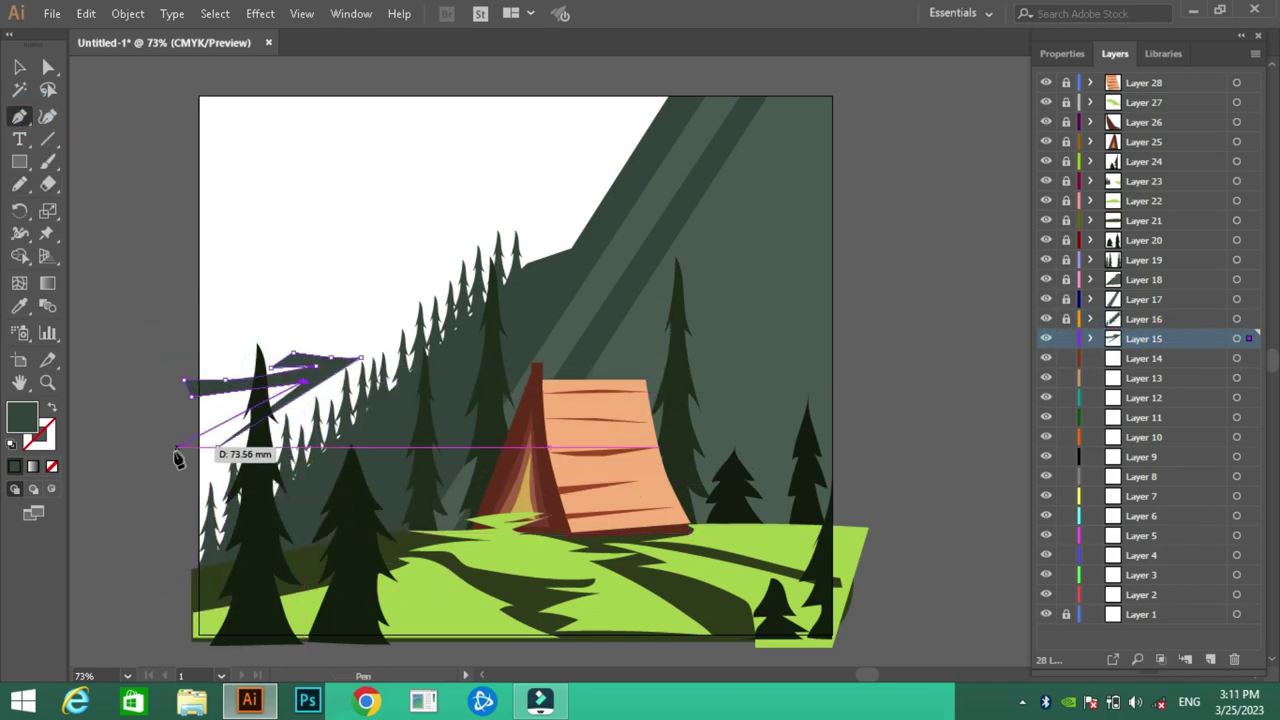
{"action": "left_click", "coordinate": [360, 358]}
On Layer 14, with Layer 15 locked, start the mountain outline along its left base.
{"action": "key", "text": "ctrl+2"}
{"action": "left_click", "coordinate": [1117, 362]}
{"action": "left_click", "coordinate": [200, 327]}
{"action": "left_click", "coordinate": [245, 340]}
{"action": "left_click", "coordinate": [380, 340]}
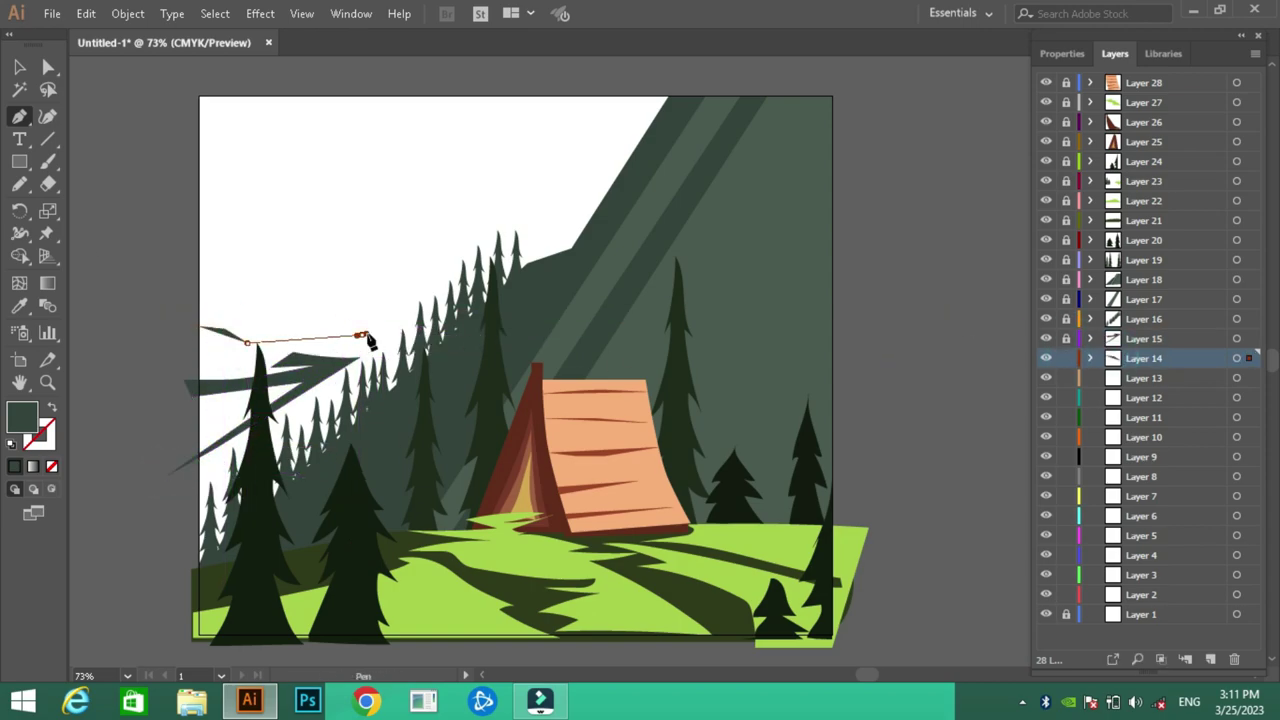
{"action": "left_click", "coordinate": [390, 327]}
{"action": "left_click", "coordinate": [367, 287]}
Trace the jagged ridge peaks up to the top edge, close the mountain, and begin choosing its lighter green fill.
{"action": "left_click", "coordinate": [405, 212]}
{"action": "left_click", "coordinate": [482, 192]}
{"action": "left_click", "coordinate": [552, 200]}
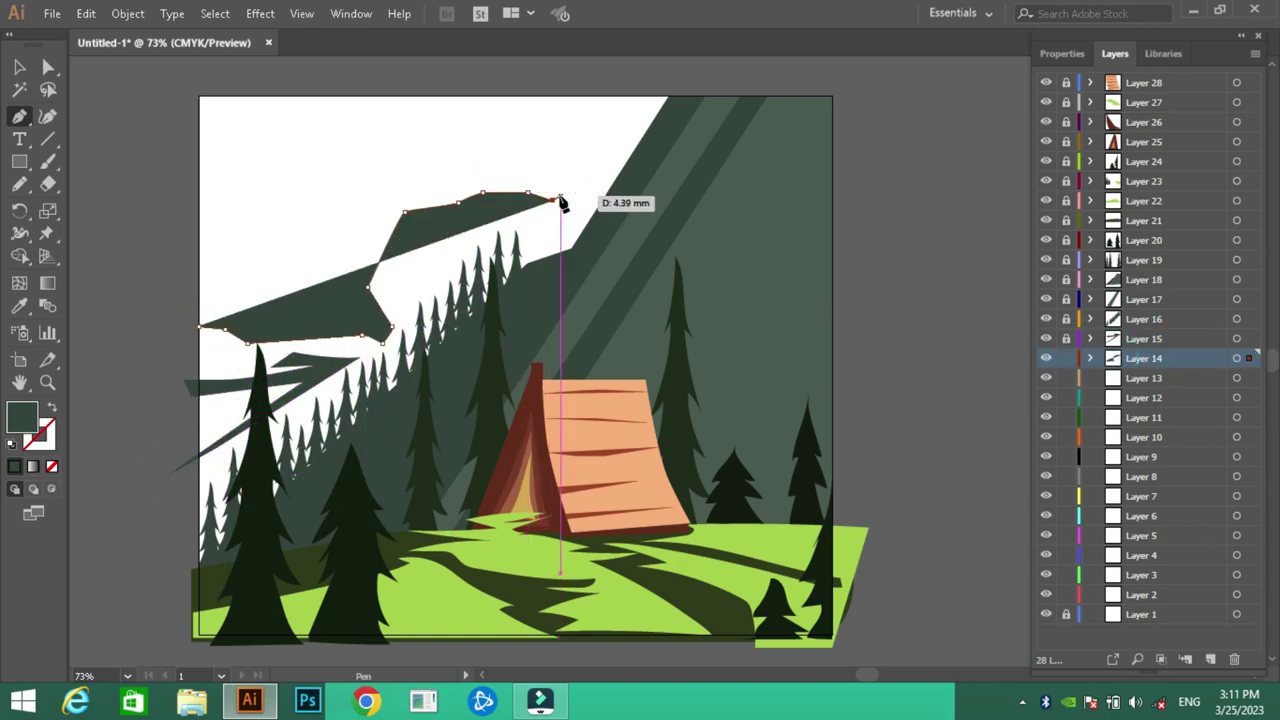
{"action": "left_click", "coordinate": [565, 97]}
{"action": "left_click", "coordinate": [720, 97]}
{"action": "left_click", "coordinate": [200, 327]}
{"action": "double_click", "coordinate": [22, 415]}
Confirm the lighter green mountain fill and outline the sky shape on Layer 13.
{"action": "left_click", "coordinate": [877, 217]}
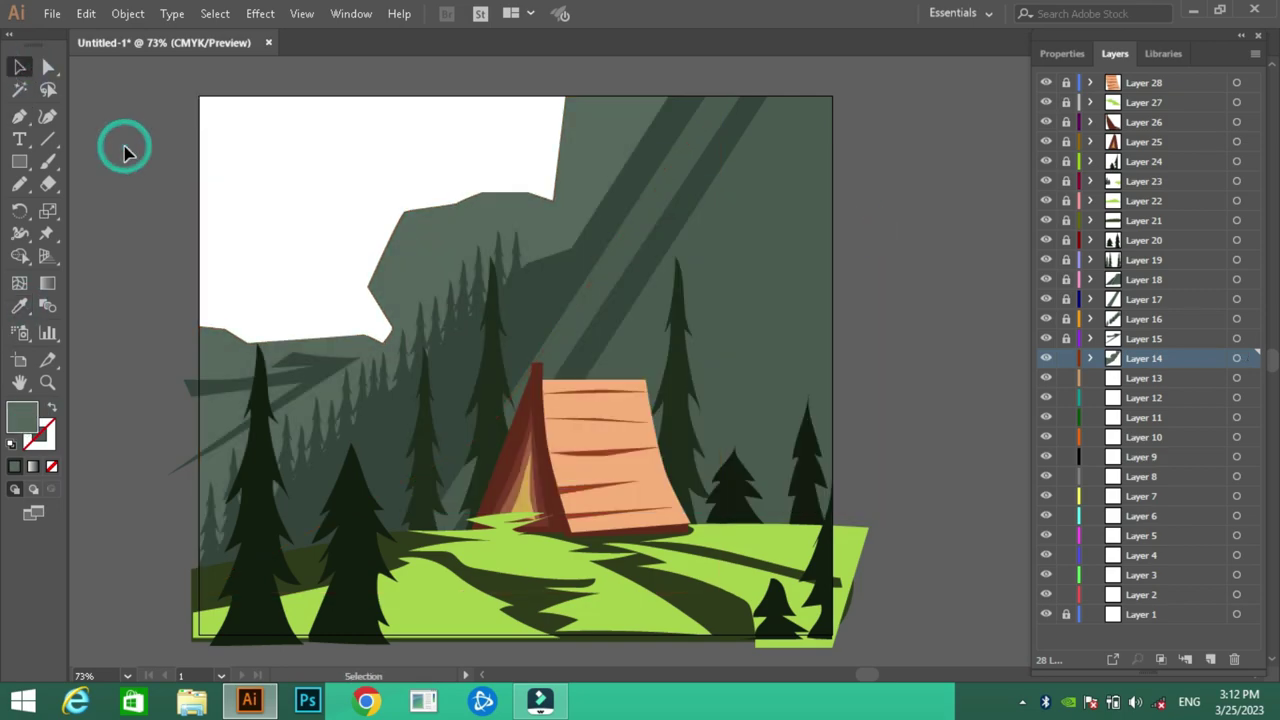
{"action": "key", "text": "v"}
{"action": "key", "text": "ctrl+2"}
{"action": "key", "text": "p"}
{"action": "left_click", "coordinate": [571, 97]}
{"action": "left_click", "coordinate": [571, 357]}
{"action": "left_click", "coordinate": [199, 357]}
{"action": "left_click", "coordinate": [33, 466]}
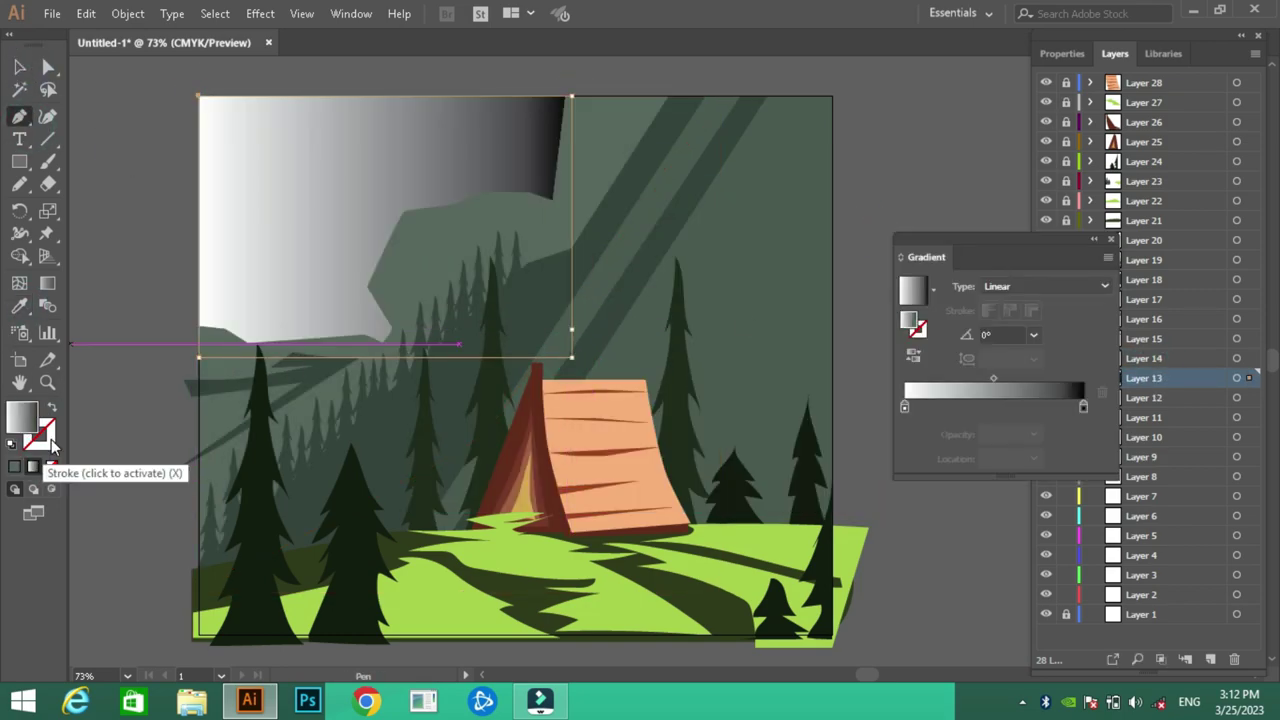
Give the sky a linear gradient fill with a pale cyan left stop.
{"action": "left_click", "coordinate": [1081, 407]}
{"action": "double_click", "coordinate": [1081, 407]}
{"action": "left_click", "coordinate": [700, 440]}
{"action": "left_click", "coordinate": [608, 271]}
{"action": "left_click", "coordinate": [876, 218]}
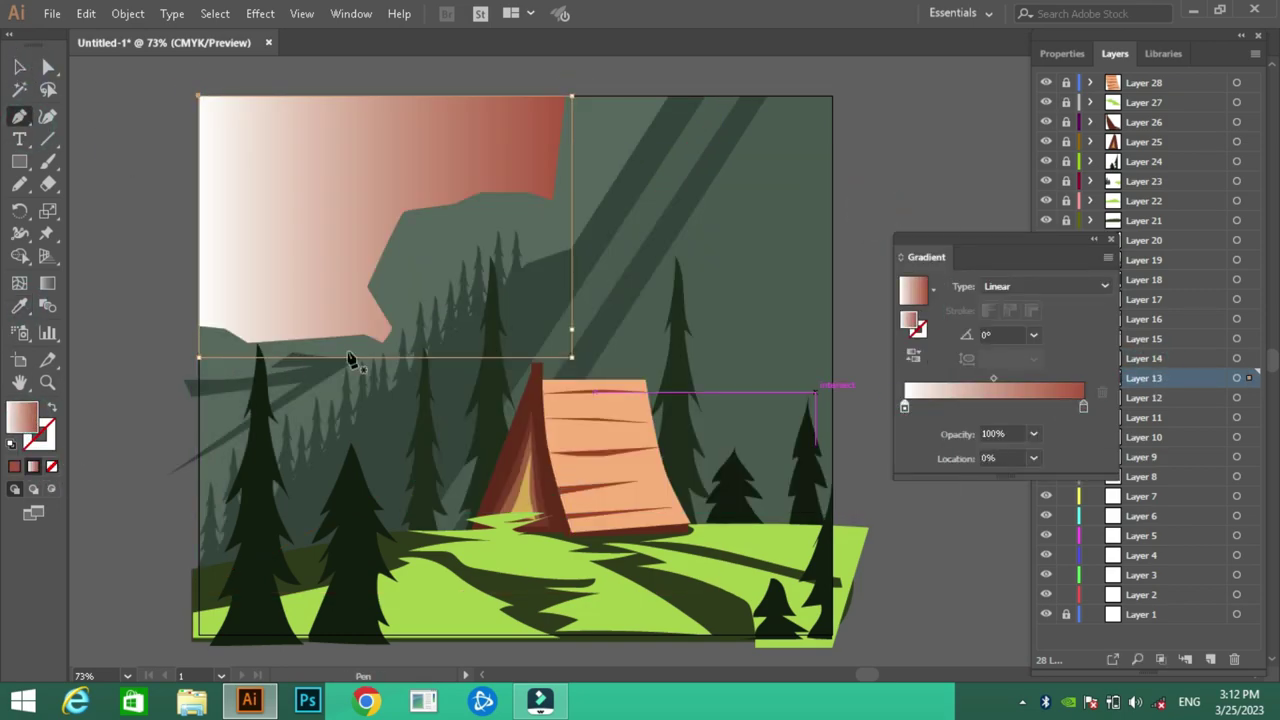
{"action": "double_click", "coordinate": [904, 407]}
{"action": "left_click", "coordinate": [876, 218]}
Make the right gradient stop pale blue-grey so the sky darkens toward the right.
{"action": "double_click", "coordinate": [1081, 407]}
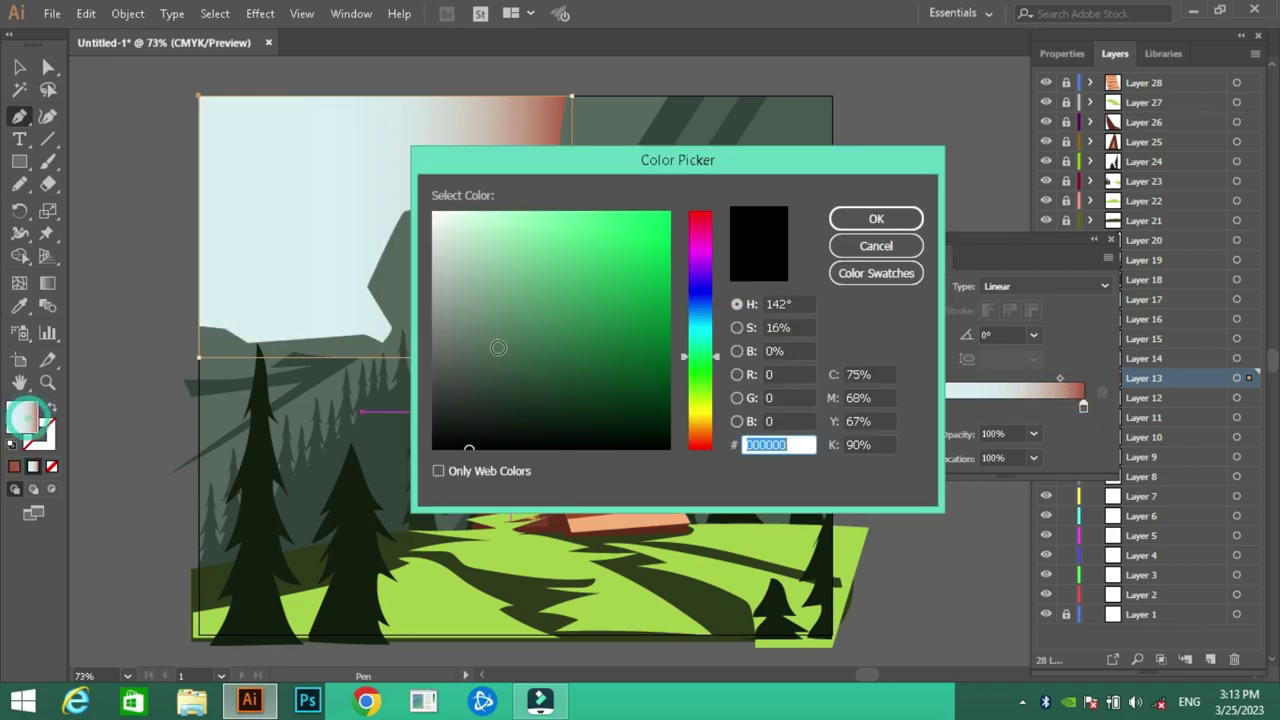
{"action": "key", "text": "ctrl+v"}
{"action": "left_click", "coordinate": [851, 218]}
{"action": "key", "text": "v"}
{"action": "left_click_drag", "start_coordinate": [1060, 378], "coordinate": [1006, 378]}
{"action": "left_click", "coordinate": [892, 123]}
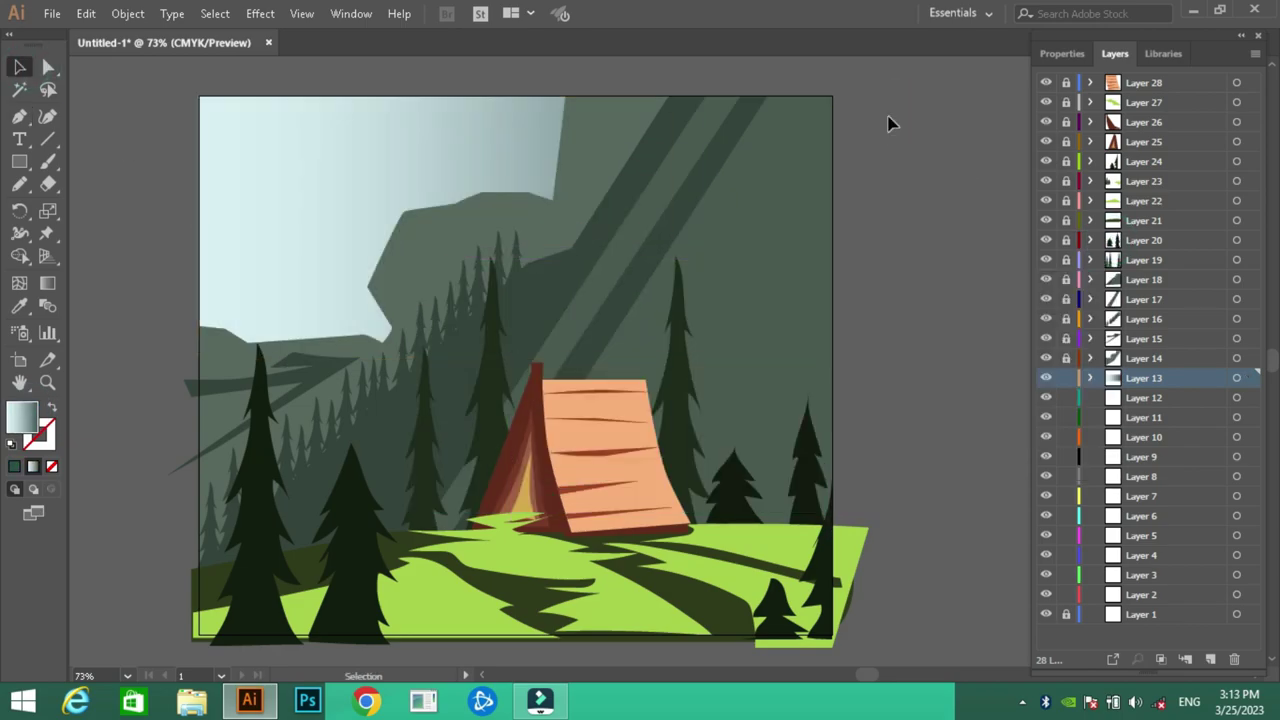
Recolour the bottom-left grass shape on Layer 22 with a new green.
{"action": "key", "text": "n"}
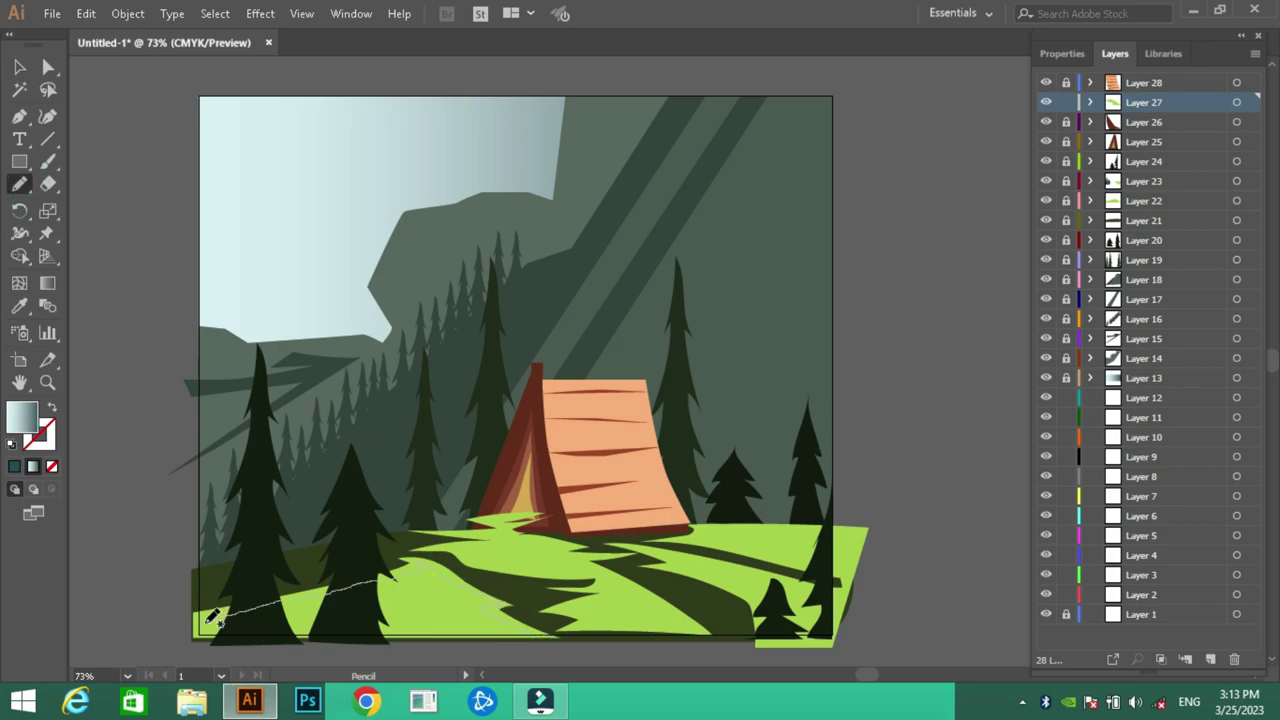
{"action": "key", "text": "v"}
{"action": "left_click", "coordinate": [883, 293]}
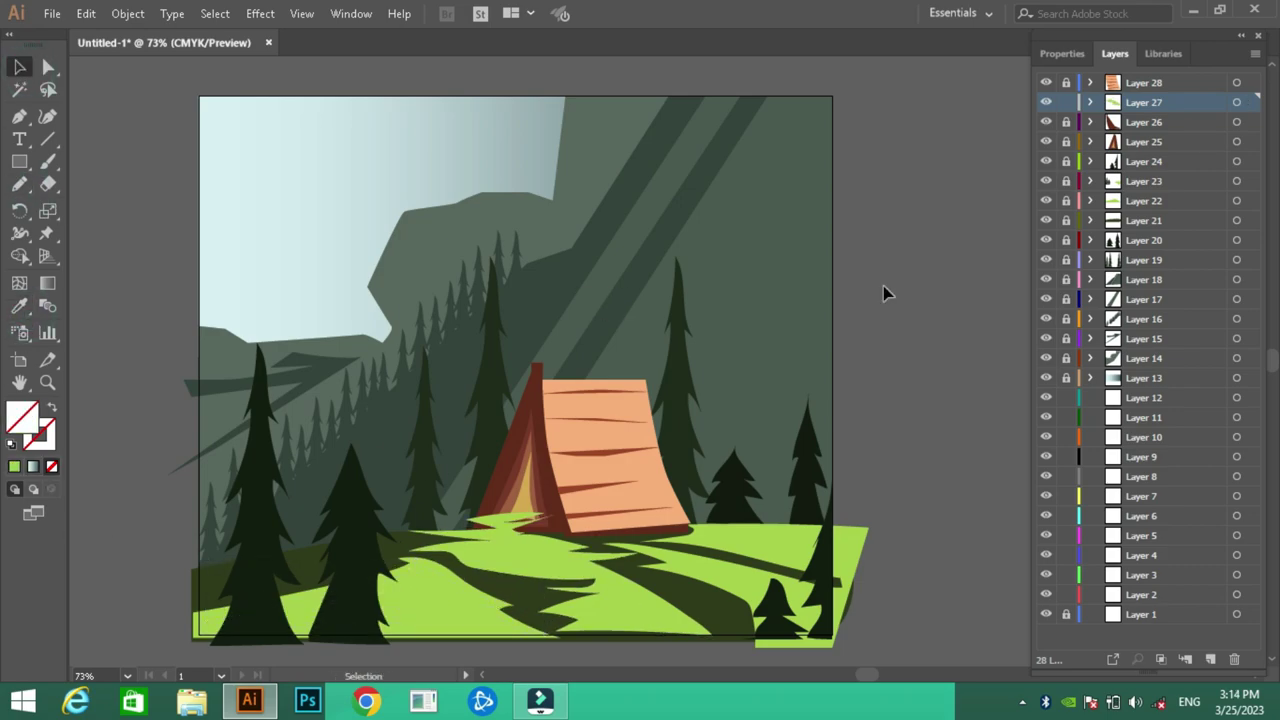
{"action": "left_click", "coordinate": [1070, 200]}
{"action": "left_click", "coordinate": [343, 594]}
{"action": "double_click", "coordinate": [27, 420]}
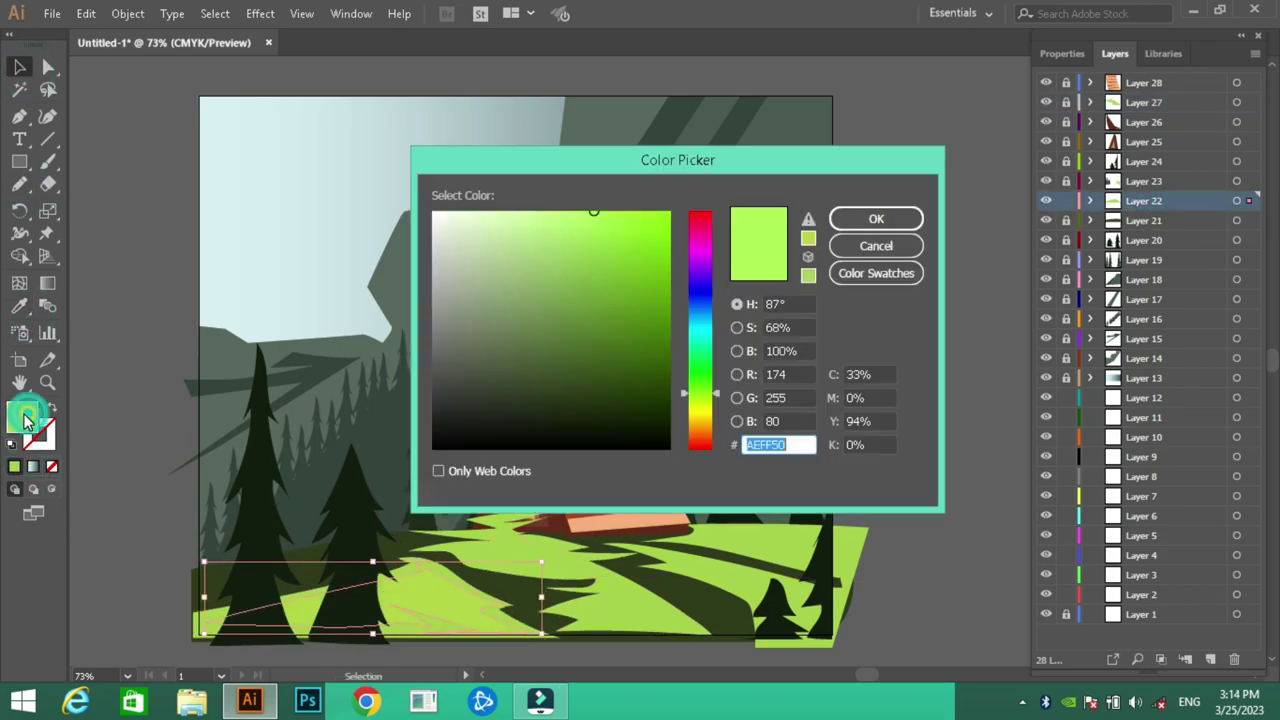
{"action": "key", "text": "Return"}
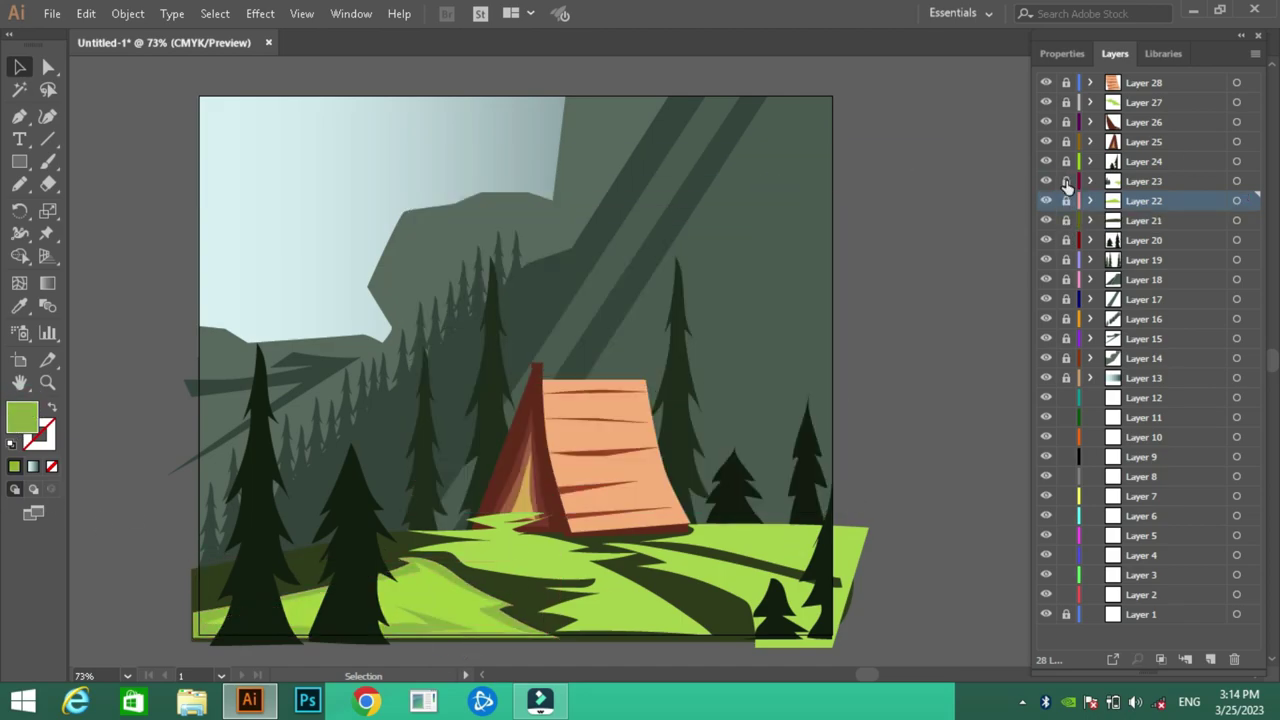
On unlocked Layer 27, draw a light streak along the grassy path, keeping its colour.
{"action": "left_click", "coordinate": [1066, 102]}
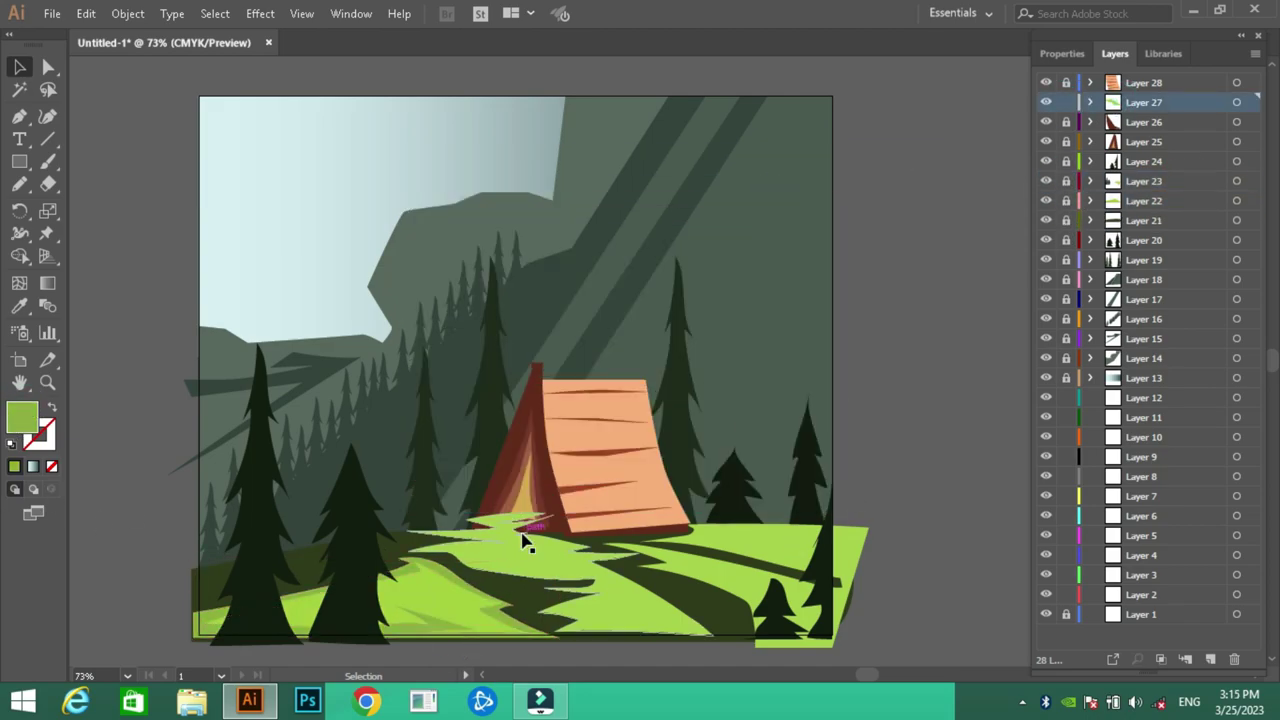
{"action": "left_click", "coordinate": [523, 534]}
{"action": "key", "text": "n"}
{"action": "left_click", "coordinate": [514, 543], "text": "ctrl"}
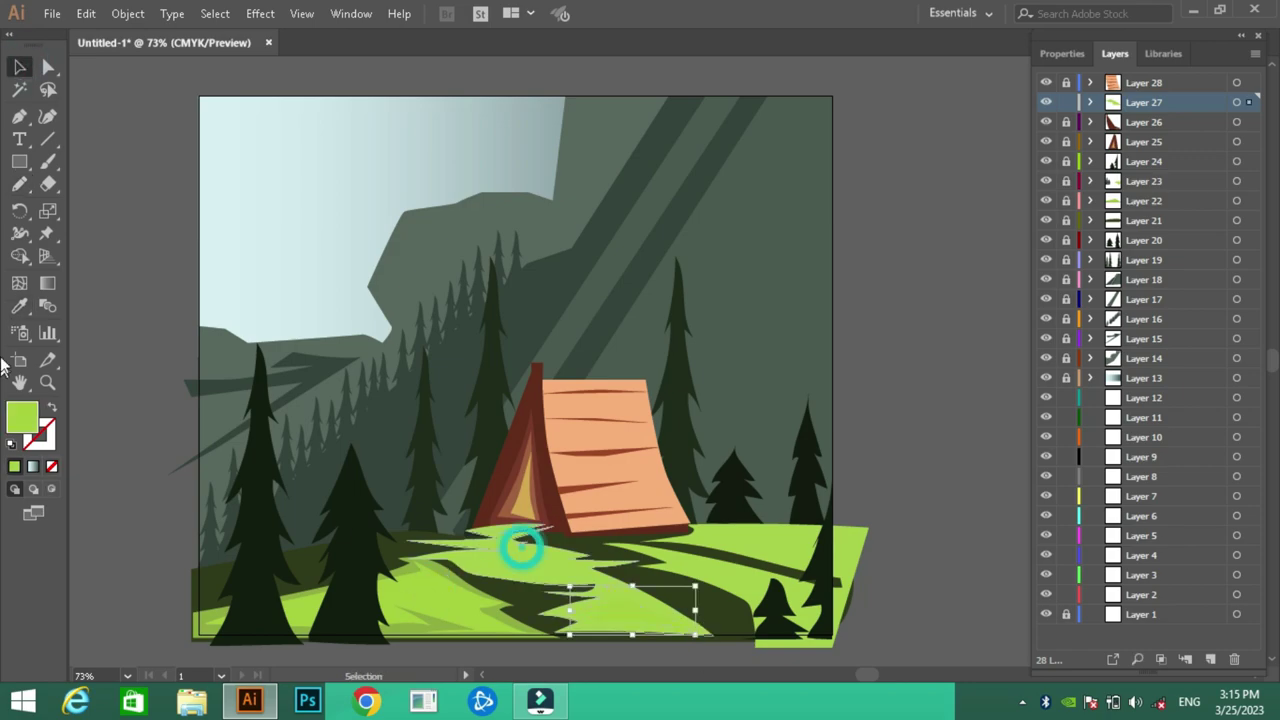
{"action": "left_click", "coordinate": [137, 129], "text": "ctrl"}
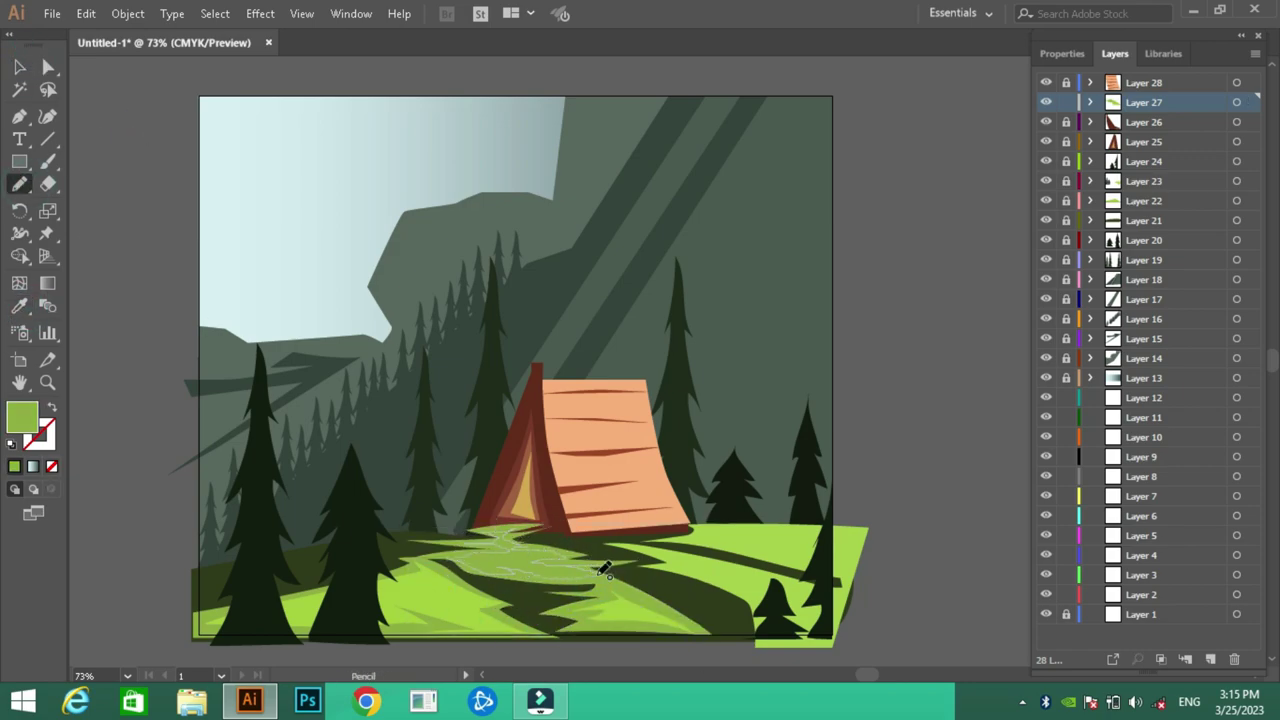
{"action": "left_click_drag", "start_coordinate": [604, 568], "coordinate": [604, 568]}
{"action": "key", "text": "i"}
{"action": "double_click", "coordinate": [22, 415]}
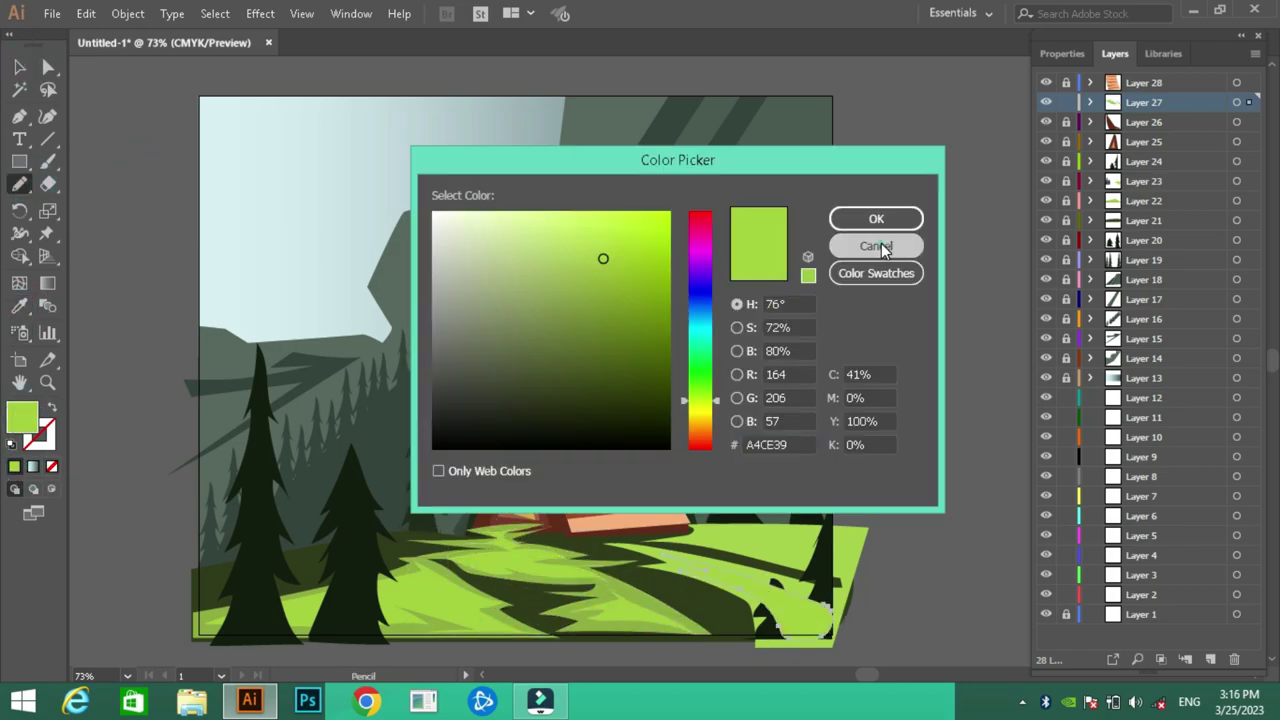
{"action": "left_click", "coordinate": [886, 249]}
On Layer 23, draw pale yellow-green highlight patches on the bottom-right grass near the small tree.
{"action": "left_click", "coordinate": [1066, 102]}
{"action": "key", "text": "v"}
{"action": "left_click", "coordinate": [1066, 181]}
{"action": "left_click", "coordinate": [700, 580]}
{"action": "key", "text": "n"}
{"action": "left_click_drag", "start_coordinate": [778, 628], "coordinate": [670, 568]}
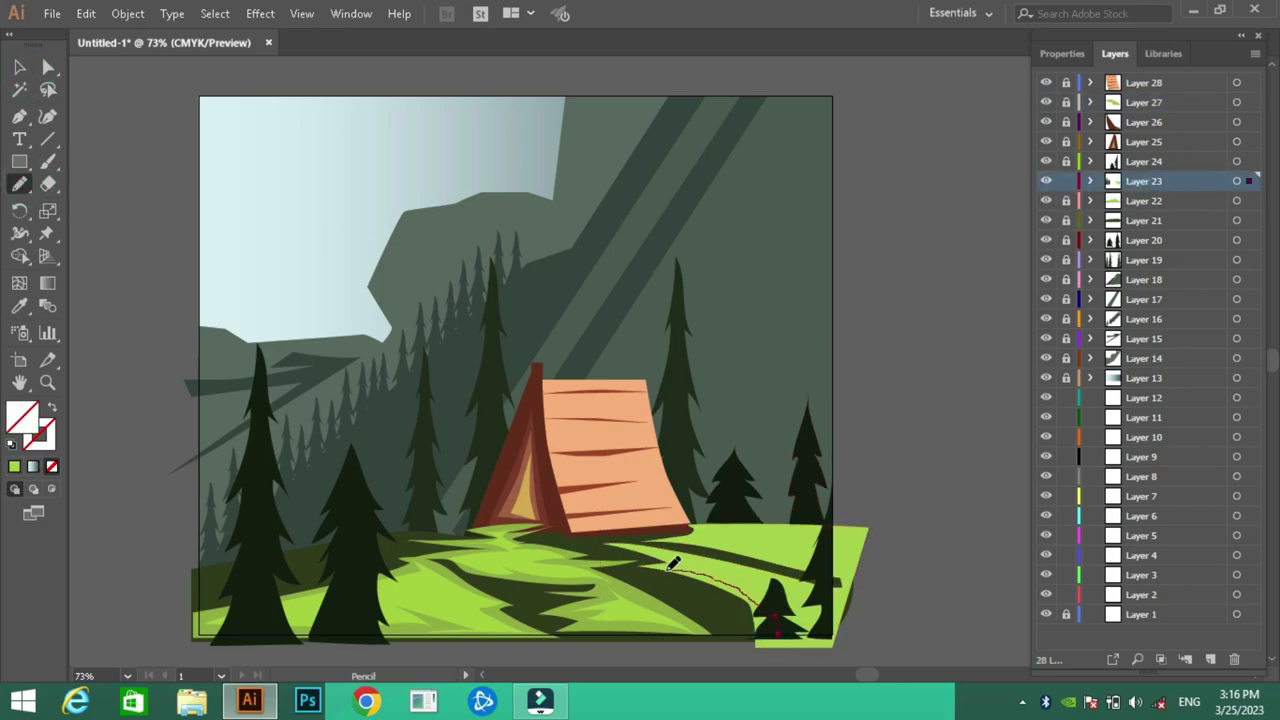
{"action": "left_click_drag", "start_coordinate": [862, 525], "coordinate": [858, 530]}
{"action": "double_click", "coordinate": [22, 415]}
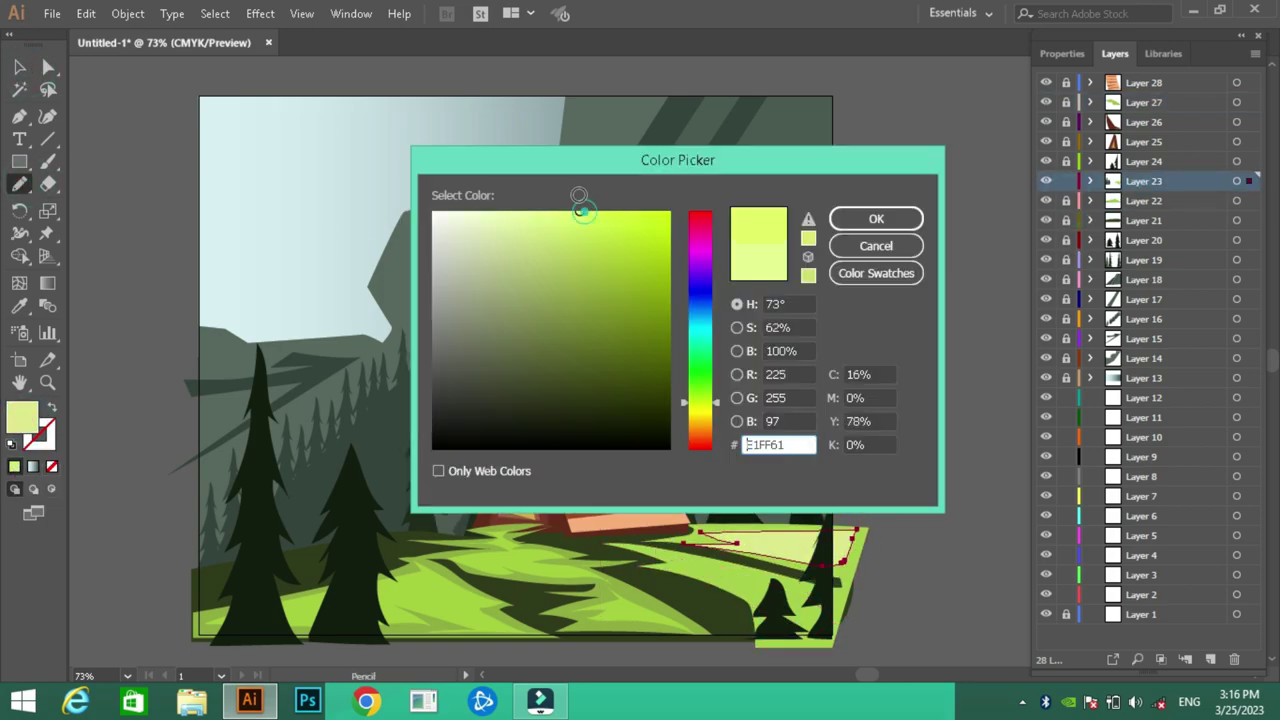
{"action": "left_click", "coordinate": [894, 217]}
{"action": "key", "text": "v"}
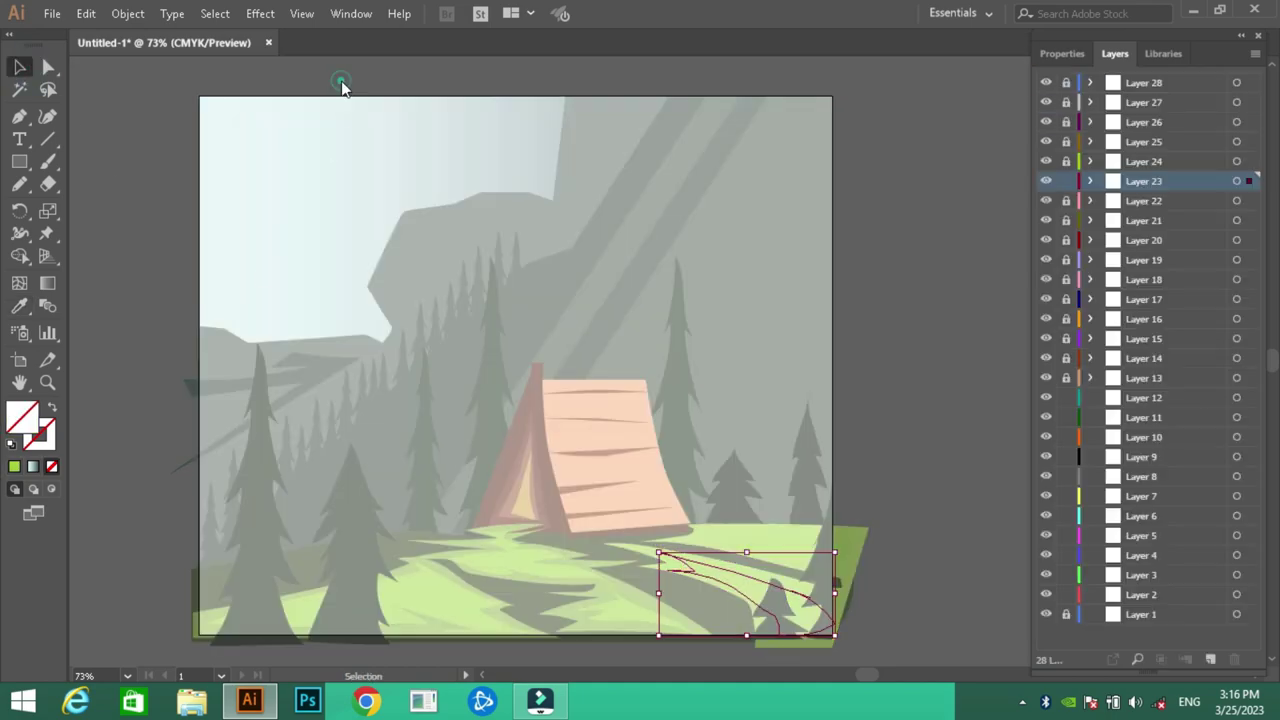
Draw a new closed shape over the tent's striped front panel.
{"action": "key", "text": "i"}
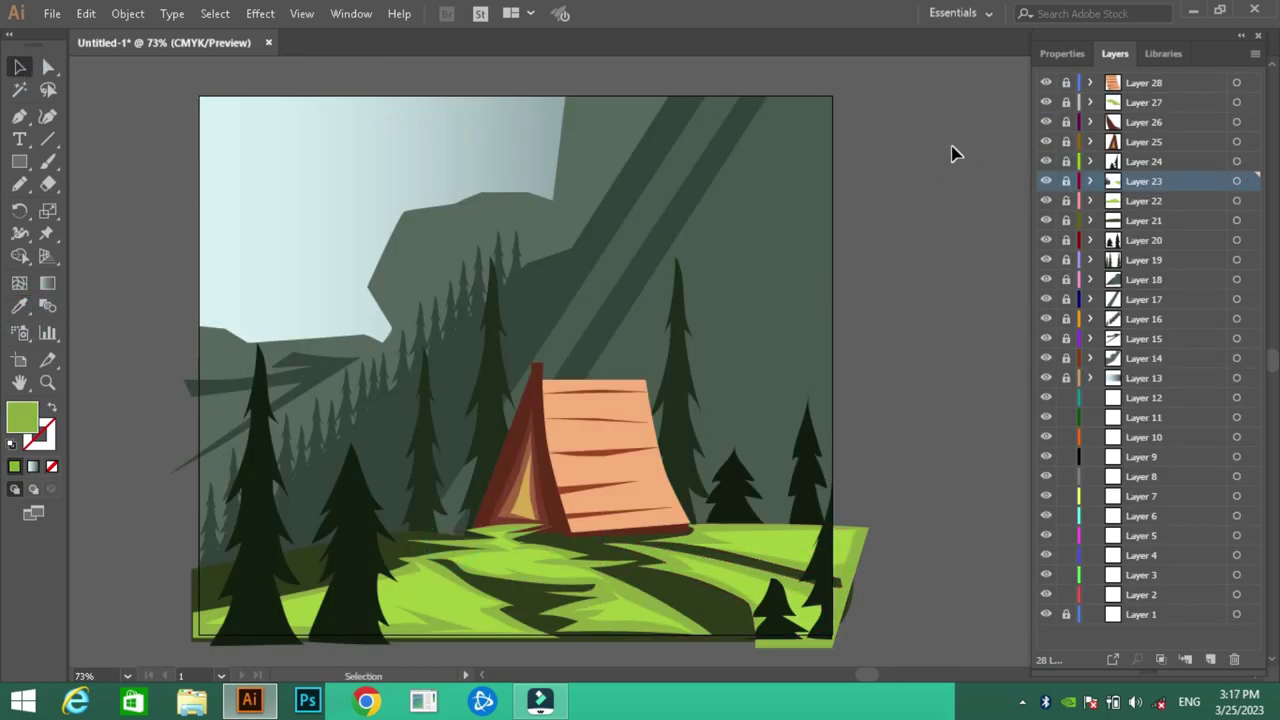
{"action": "left_click", "coordinate": [25, 118]}
{"action": "left_click", "coordinate": [638, 407]}
Give the tent panel shape its peach fill and place a highlight band anchor.
{"action": "key", "text": "i"}
{"action": "double_click", "coordinate": [22, 415]}
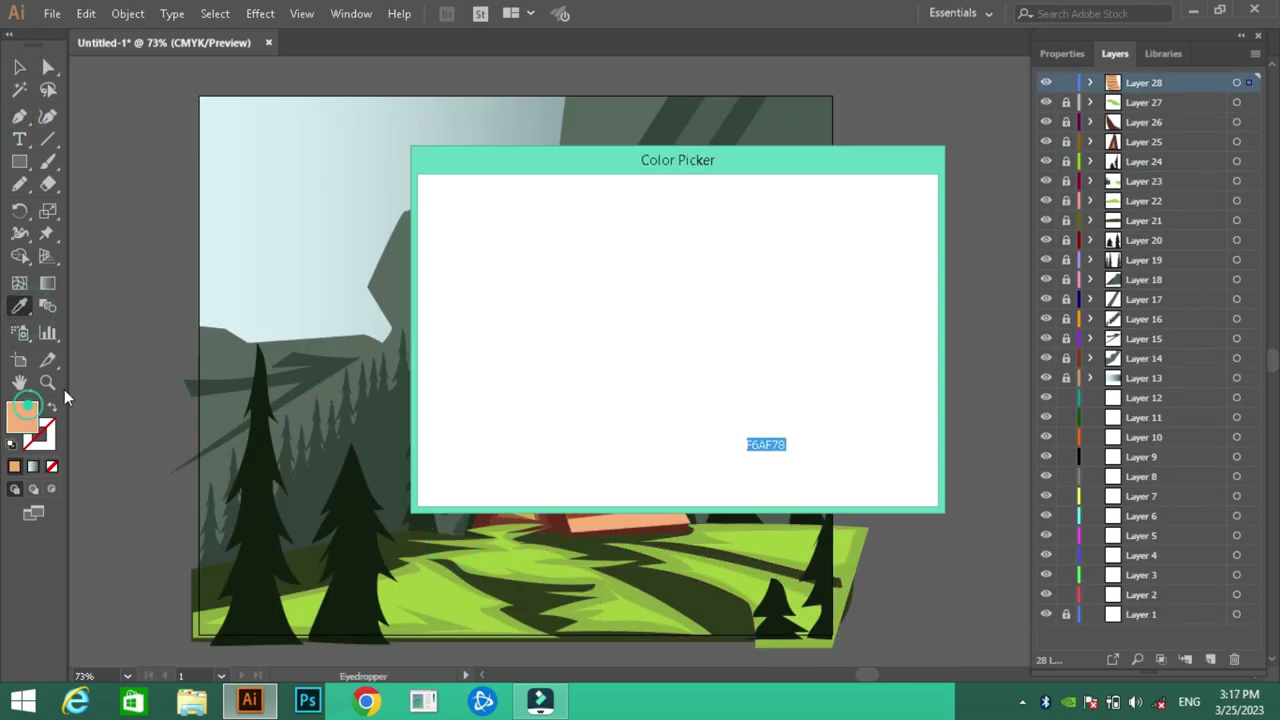
{"action": "key", "text": "Return"}
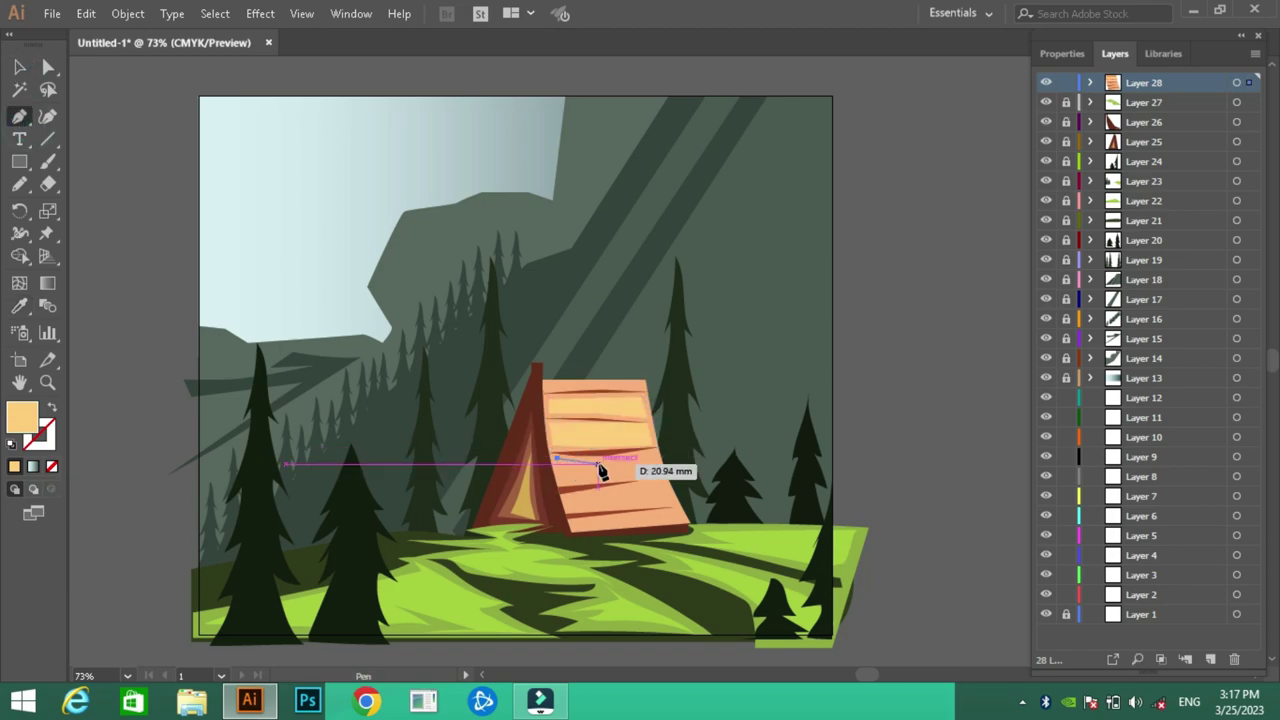
{"action": "left_click", "coordinate": [558, 458]}
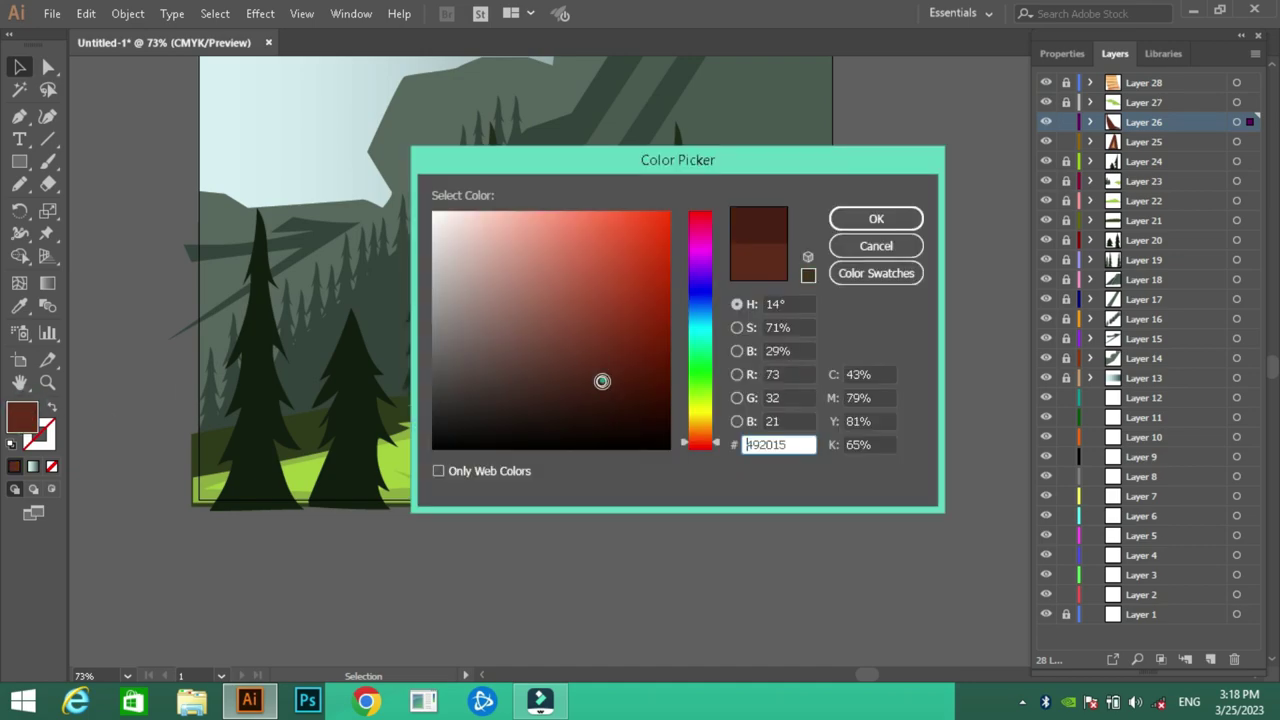
Select the tent's left side panel, then the sky backdrop shape.
{"action": "left_click", "coordinate": [530, 262]}
{"action": "key", "text": "i"}
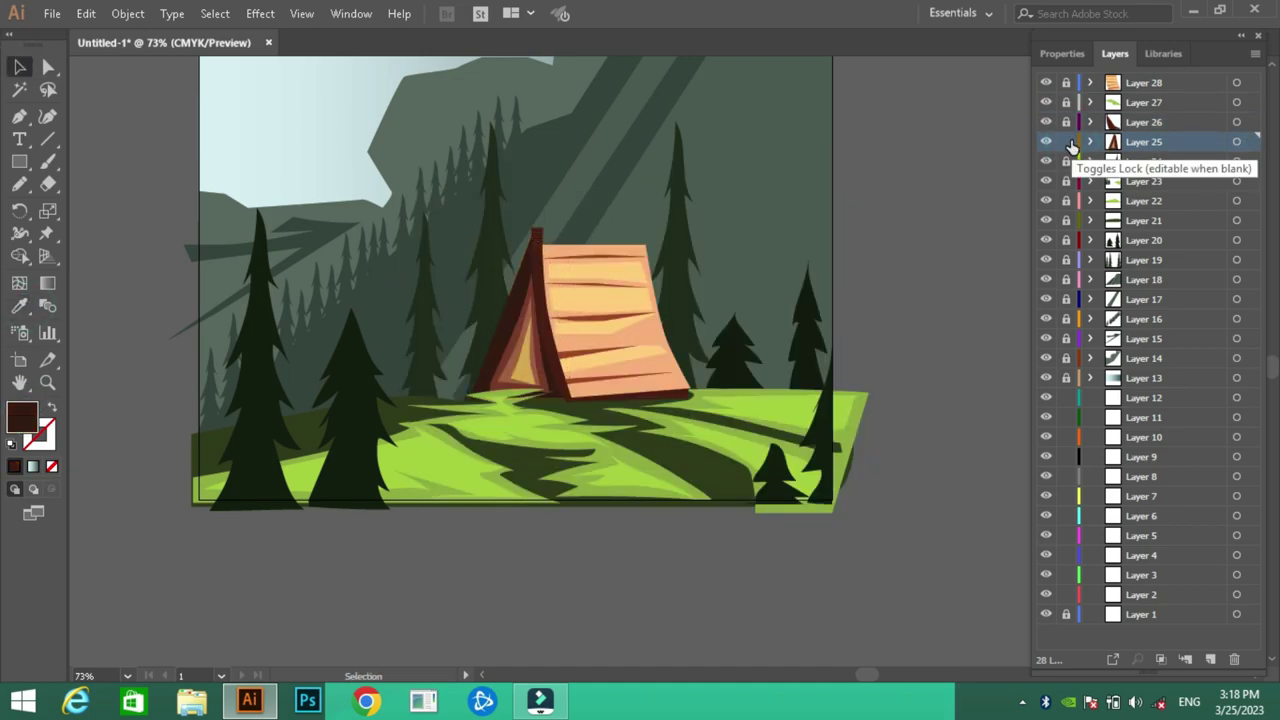
{"action": "left_click", "coordinate": [943, 243]}
{"action": "scroll", "coordinate": [720, 314], "scroll_direction": "up", "scroll_amount": 3}
Unlock the mist layer and draw a mist shape across the lower trees.
{"action": "left_click", "coordinate": [620, 118]}
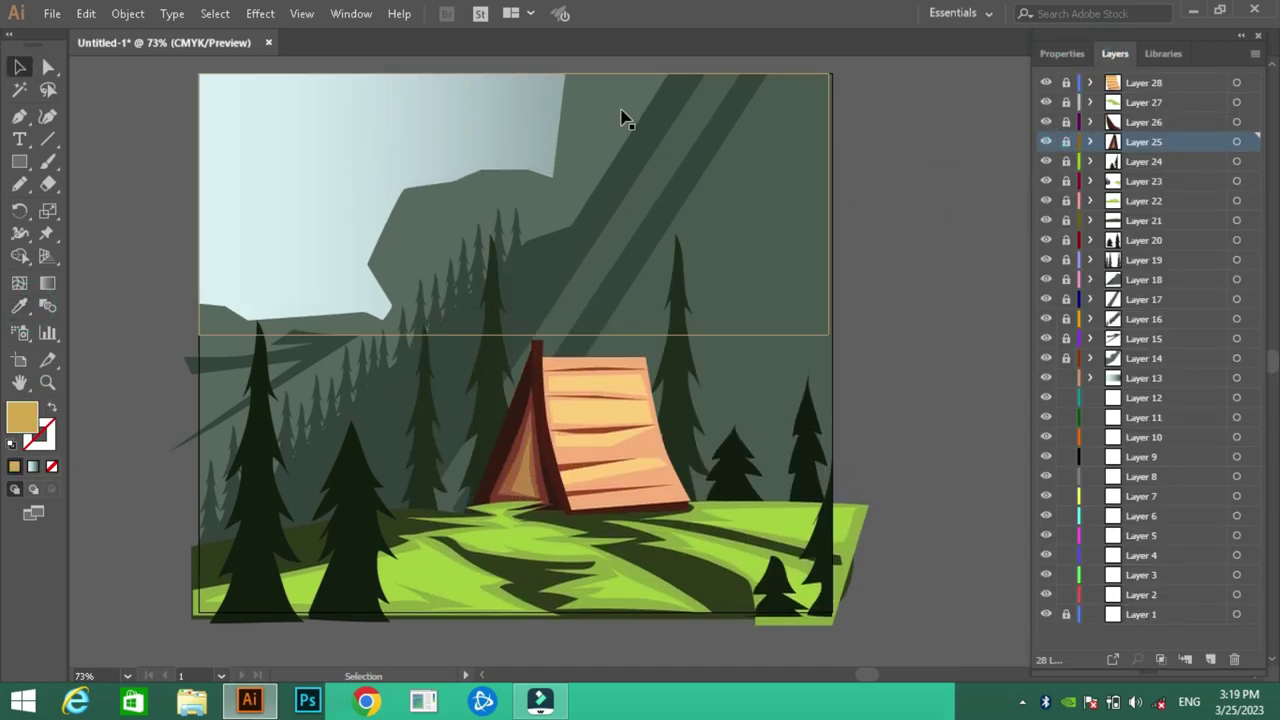
{"action": "left_click", "coordinate": [1066, 279]}
{"action": "left_click", "coordinate": [1143, 279]}
{"action": "left_click", "coordinate": [19, 116]}
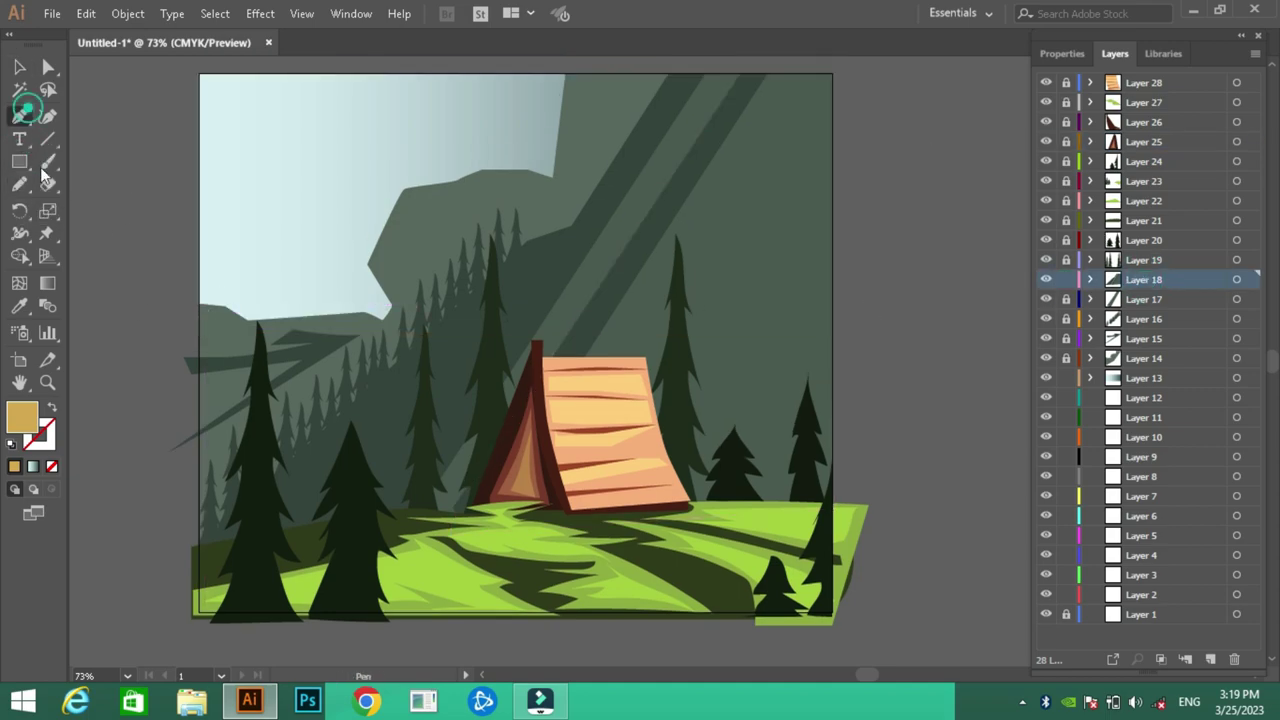
{"action": "left_click", "coordinate": [194, 514]}
{"action": "left_click", "coordinate": [828, 312]}
Fill the mist shape with a pale grey linear gradient and adjust its fade.
{"action": "left_click", "coordinate": [828, 497]}
{"action": "left_click", "coordinate": [194, 570]}
{"action": "left_click", "coordinate": [194, 514]}
{"action": "left_click", "coordinate": [33, 466]}
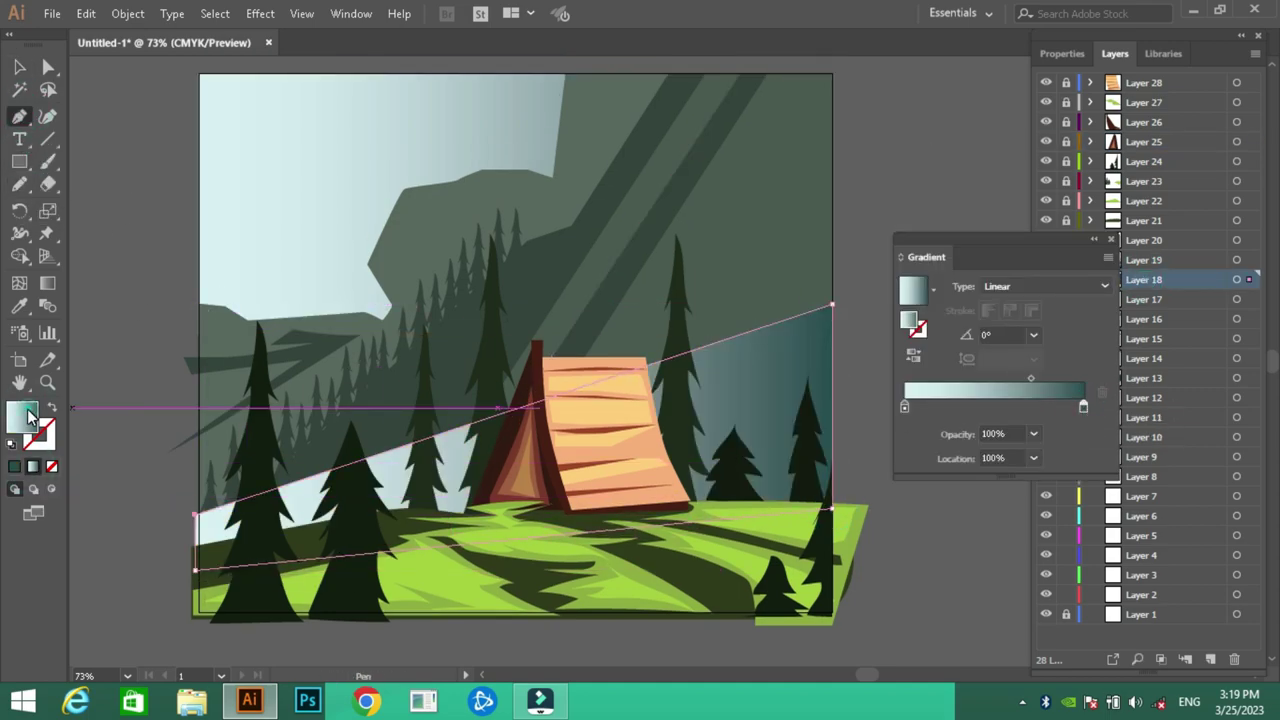
{"action": "double_click", "coordinate": [1083, 406]}
{"action": "left_click", "coordinate": [875, 221]}
{"action": "double_click", "coordinate": [968, 387]}
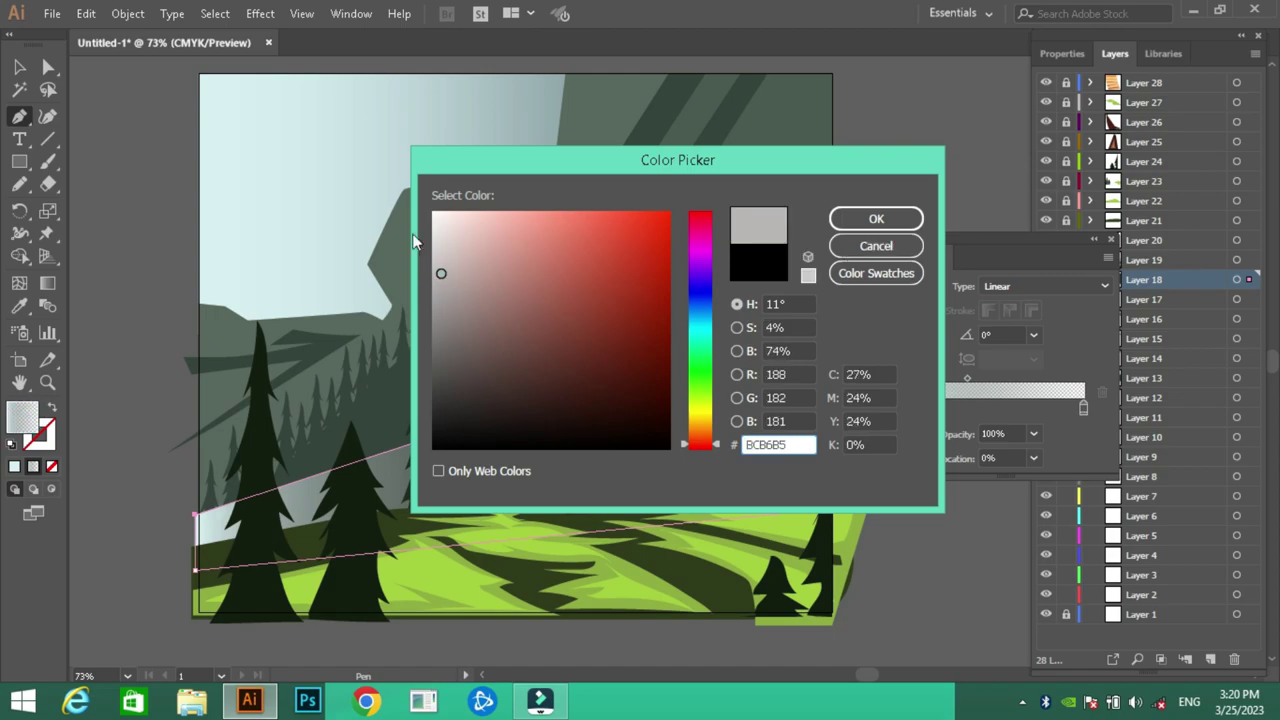
{"action": "left_click", "coordinate": [441, 247]}
{"action": "left_click", "coordinate": [876, 218]}
{"action": "left_click_drag", "start_coordinate": [1043, 391], "coordinate": [1006, 390]}
{"action": "left_click", "coordinate": [1110, 240]}
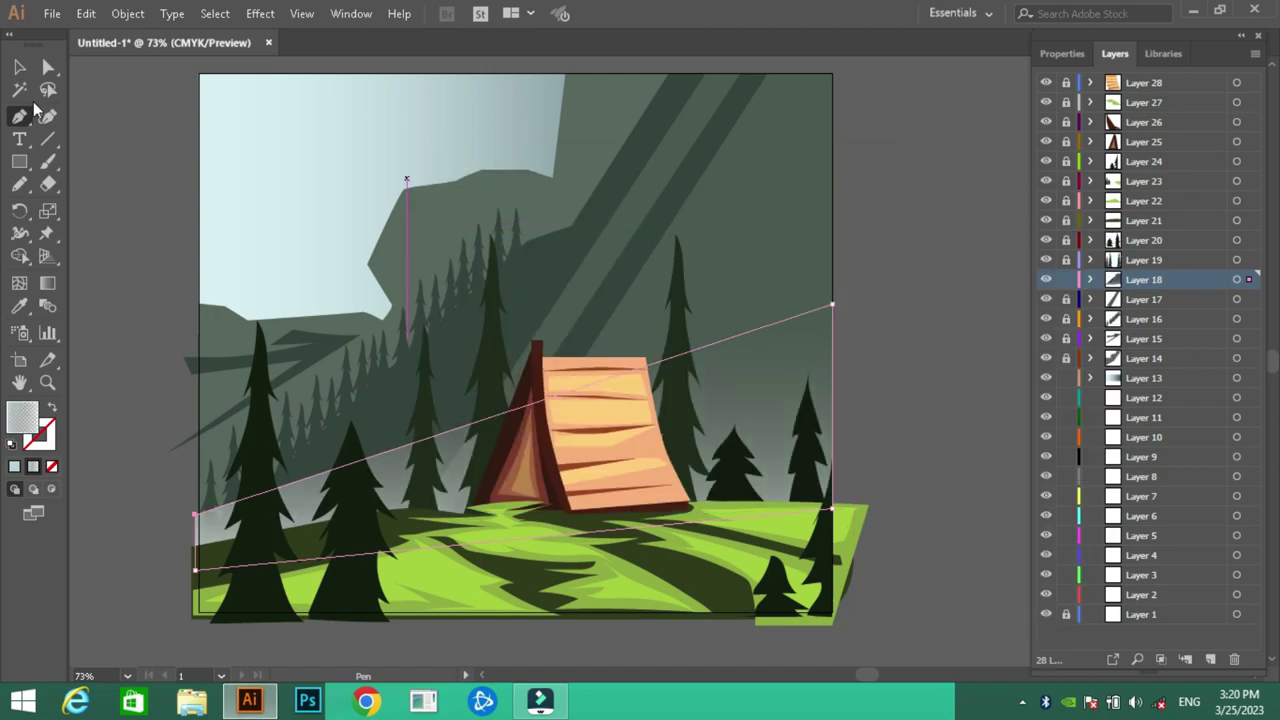
Apply a Gaussian Blur of about 62 px to the mist shape.
{"action": "key", "text": "v"}
{"action": "left_click", "coordinate": [1062, 53]}
{"action": "left_click", "coordinate": [260, 13]}
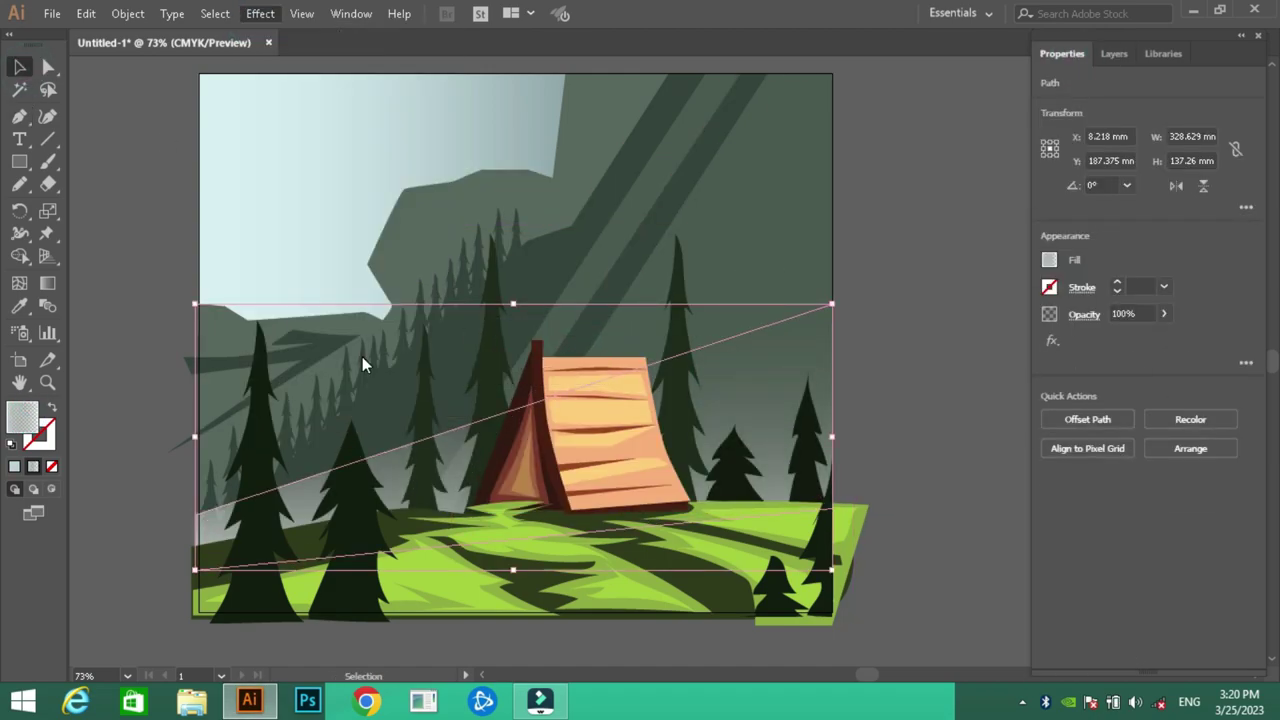
{"action": "left_click", "coordinate": [148, 281]}
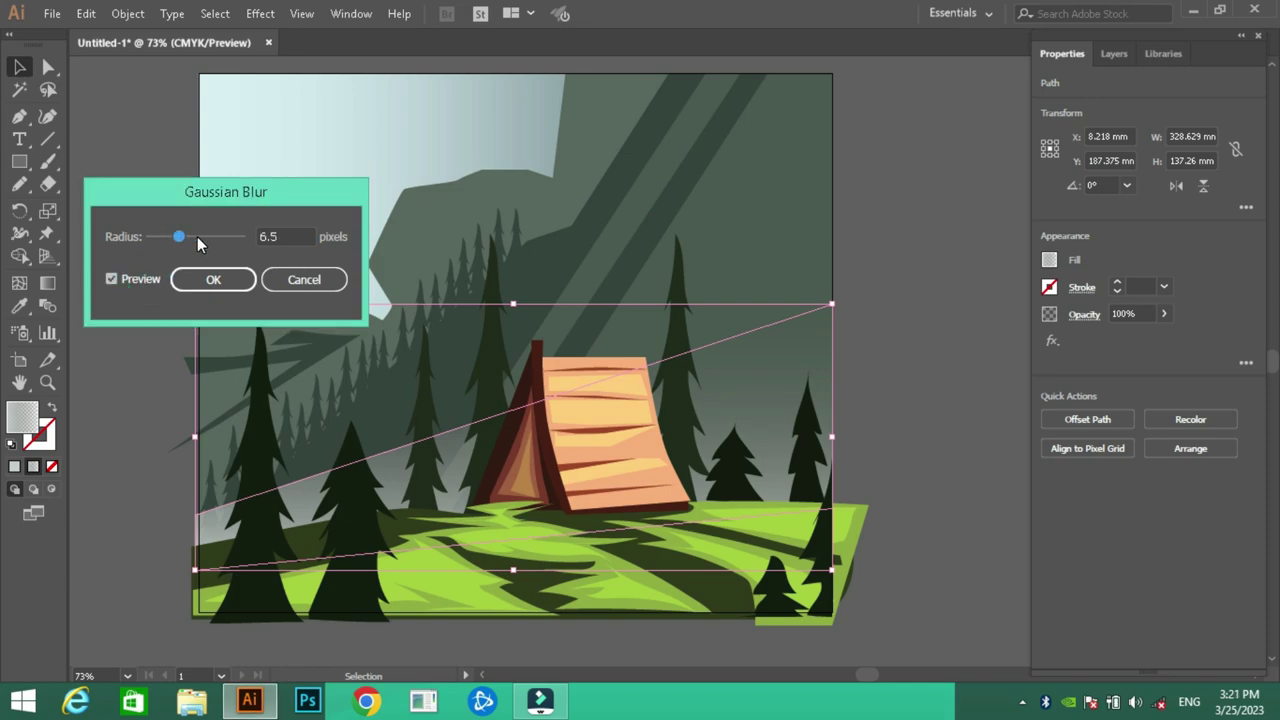
{"action": "left_click_drag", "start_coordinate": [211, 239], "coordinate": [227, 244]}
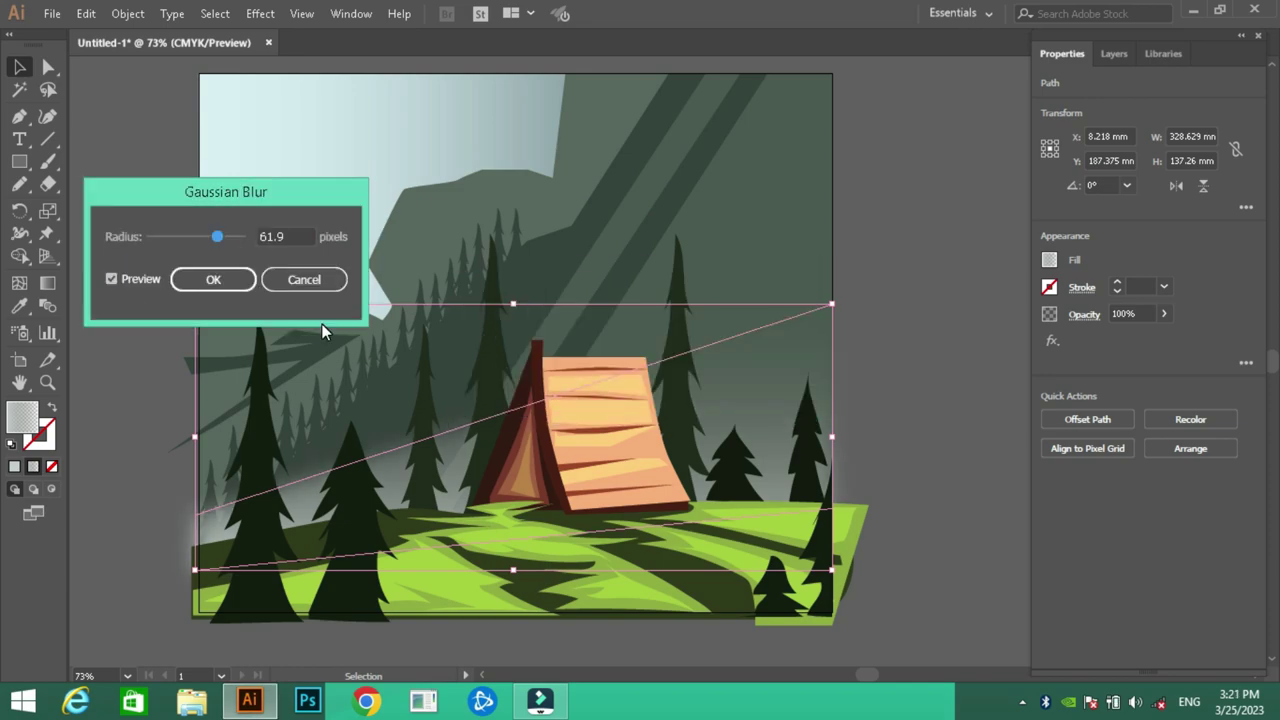
{"action": "key", "text": "Return"}
{"action": "left_click", "coordinate": [948, 263]}
{"action": "key", "text": "F7"}
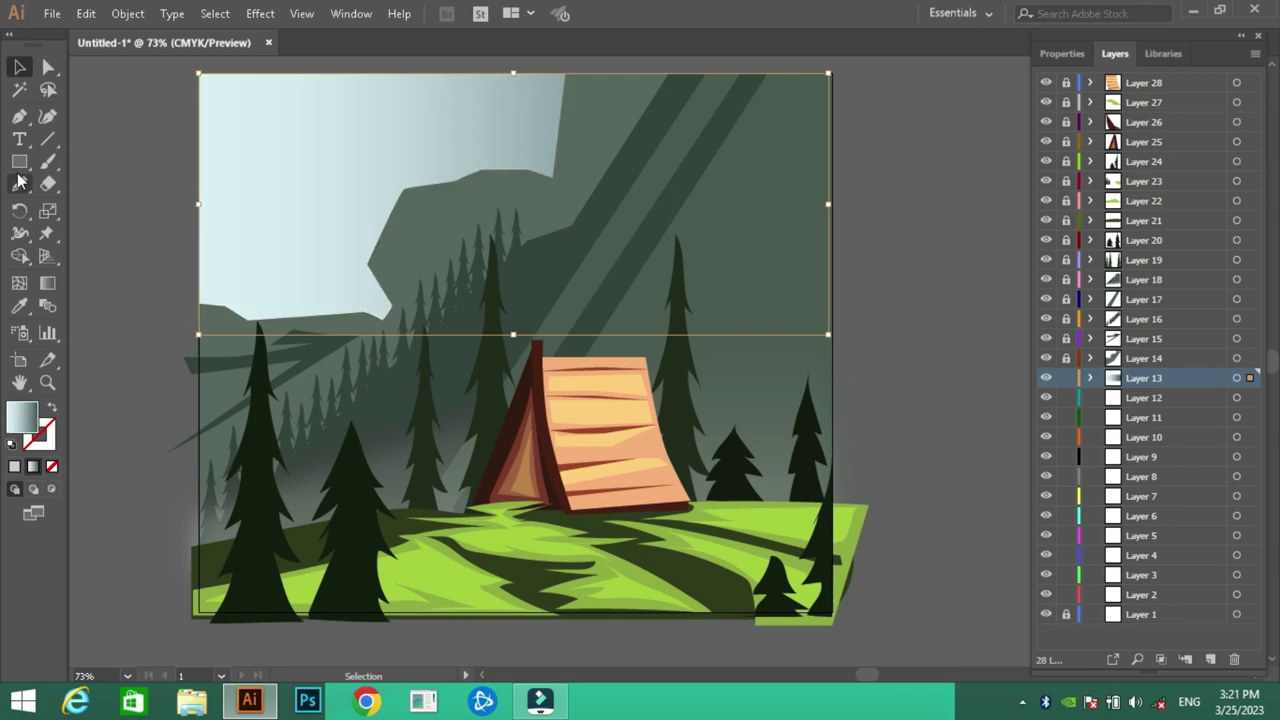
Give the sky a vertical gradient with its midpoint at 85.46%.
{"action": "left_click", "coordinate": [33, 466]}
{"action": "left_click_drag", "start_coordinate": [993, 379], "coordinate": [1058, 380]}
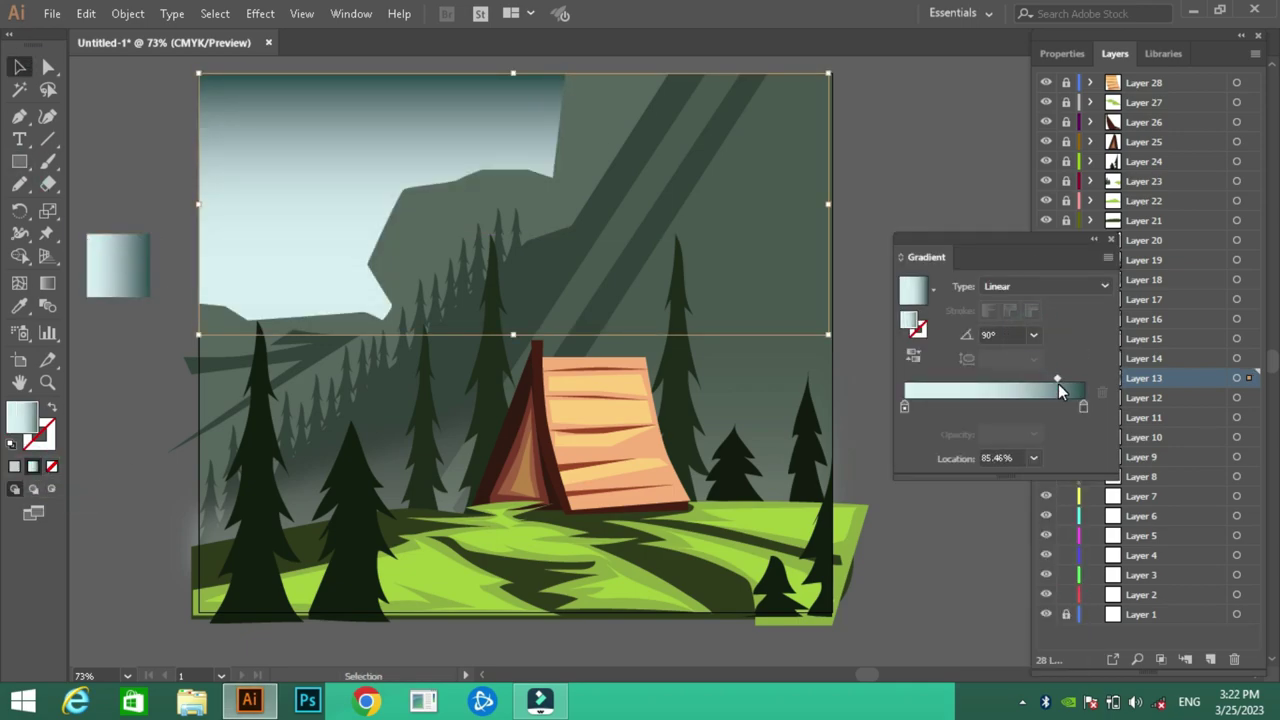
{"action": "left_click", "coordinate": [118, 263]}
Pencil-draw pale grey translucent clouds over the mountains and left trees at 40–58% opacity.
{"action": "left_click", "coordinate": [19, 184]}
{"action": "left_click", "coordinate": [1125, 278]}
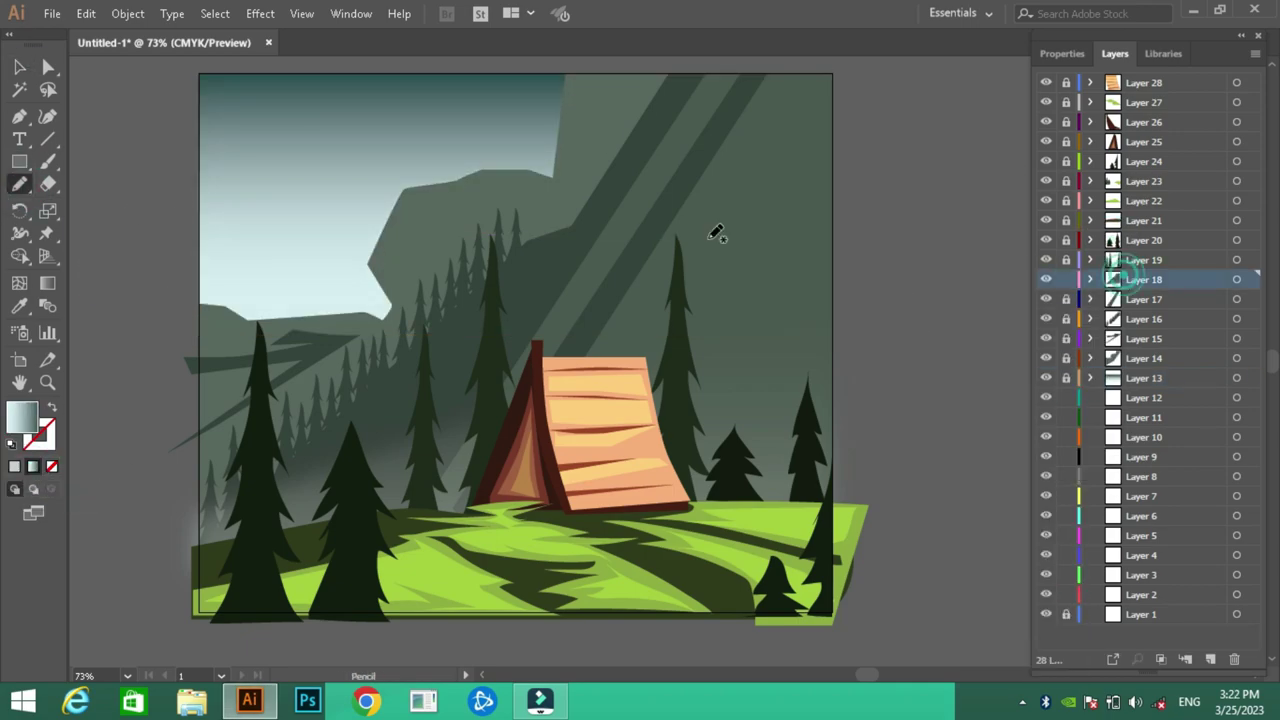
{"action": "left_click", "coordinate": [1062, 53]}
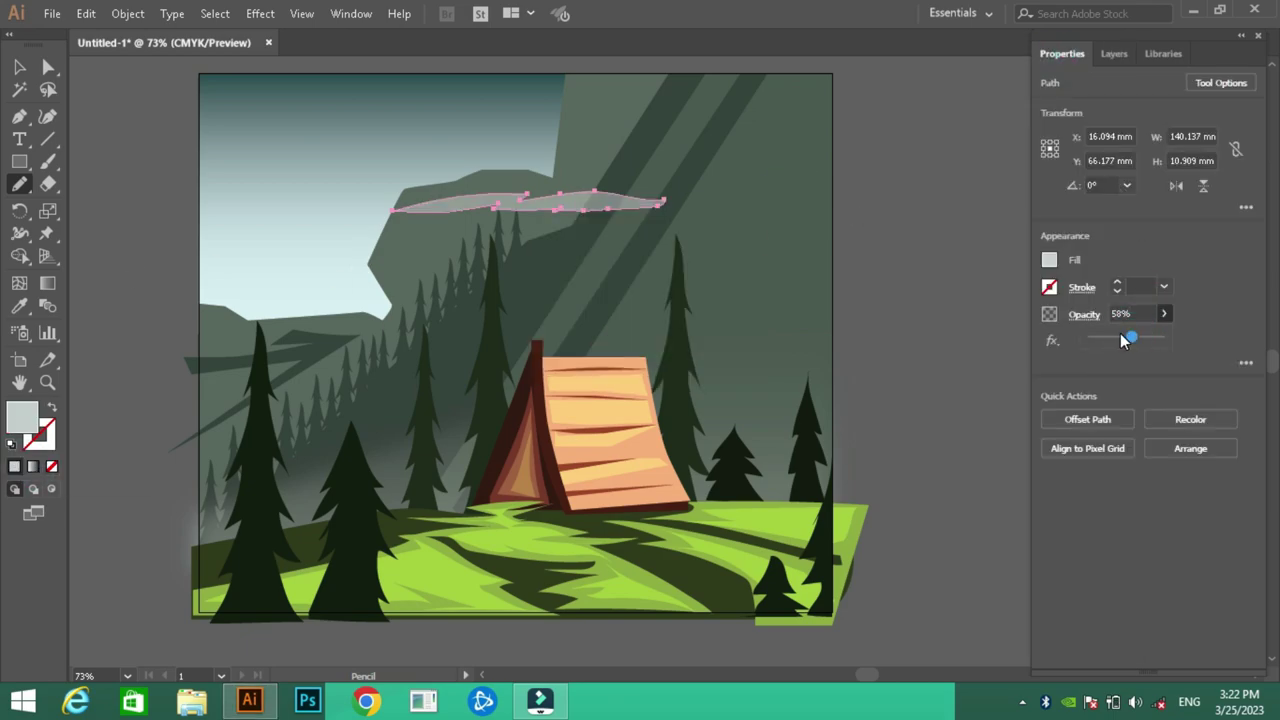
{"action": "mouse_move", "coordinate": [478, 275]}
{"action": "left_mouse_down"}
{"action": "mouse_move", "coordinate": [410, 257]}
{"action": "mouse_move", "coordinate": [468, 258]}
{"action": "left_mouse_up"}
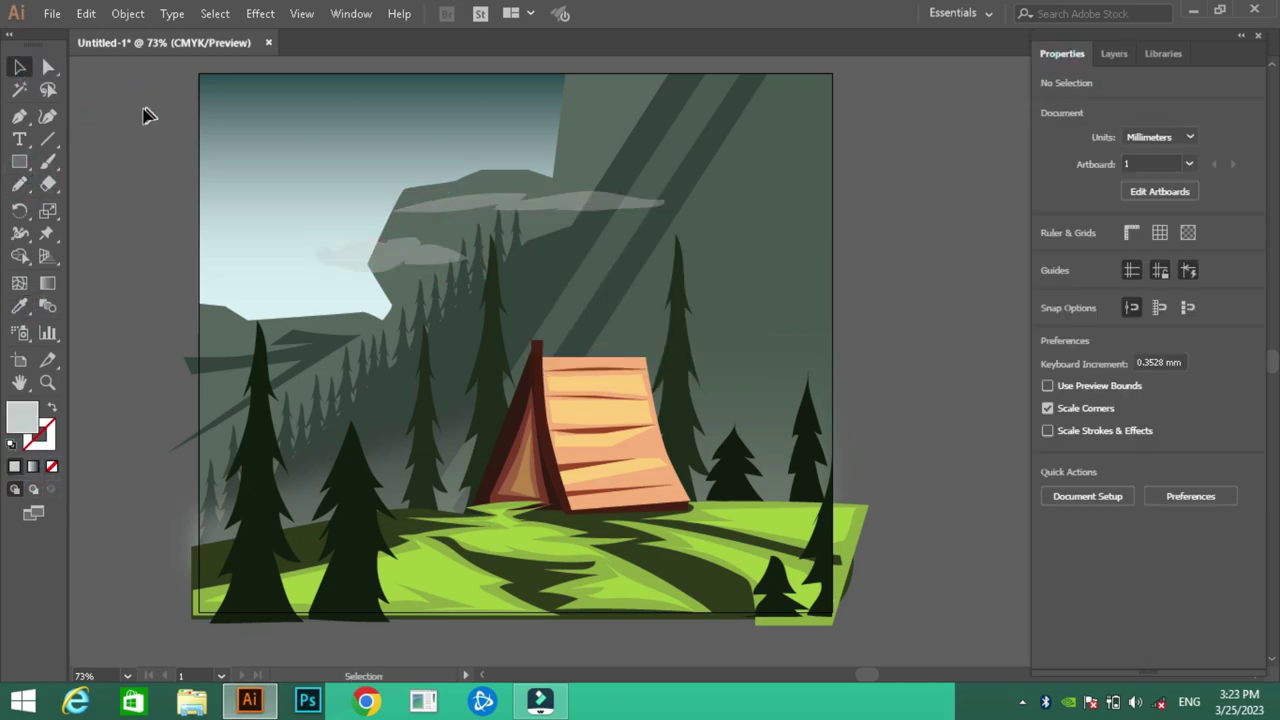
{"action": "left_click_drag", "start_coordinate": [600, 252], "coordinate": [825, 238]}
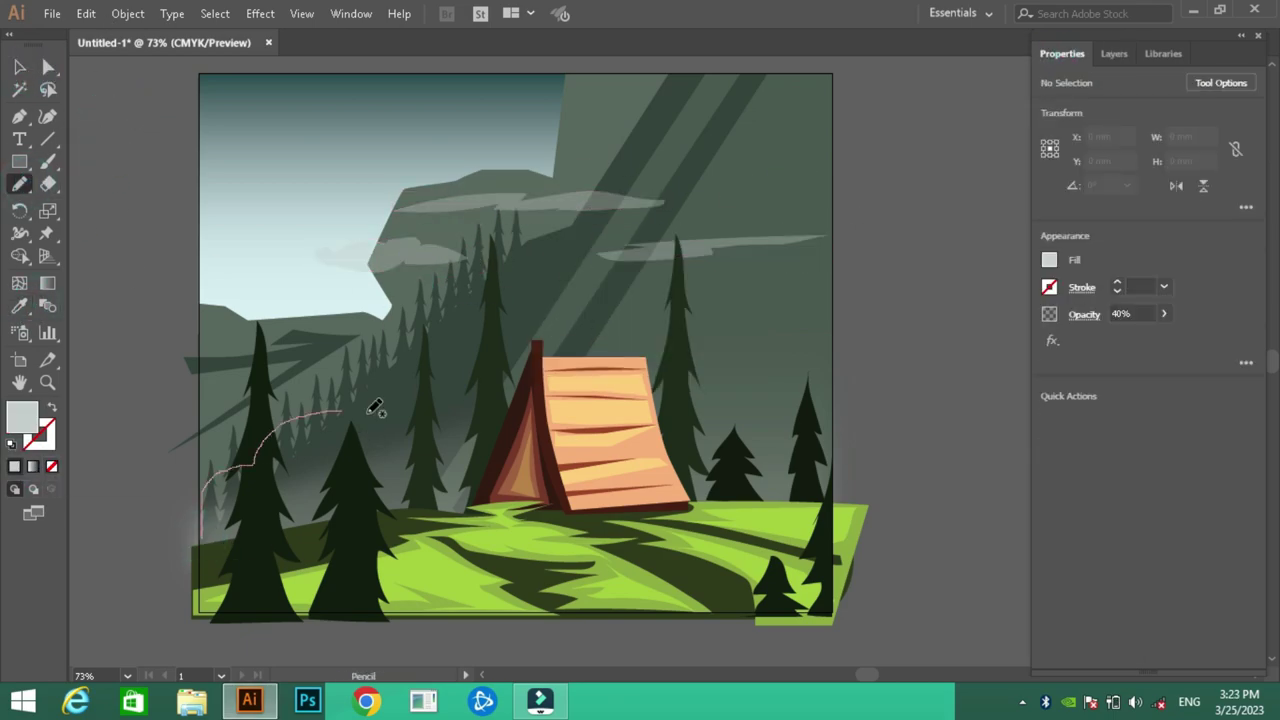
{"action": "left_click_drag", "start_coordinate": [375, 408], "coordinate": [846, 477]}
{"action": "key", "text": "v"}
{"action": "left_click", "coordinate": [893, 242]}
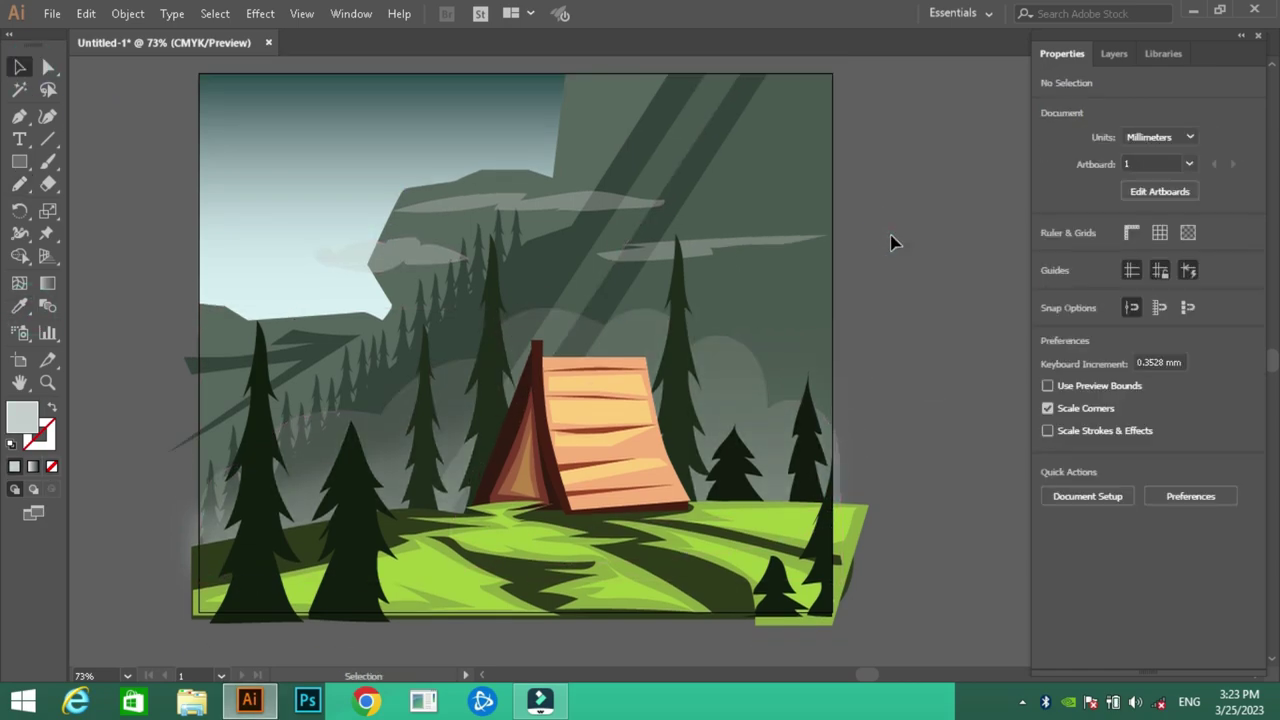
Add a lens flare at the tent's top edge with the Flare tool.
{"action": "left_click_drag", "start_coordinate": [628, 390], "coordinate": [645, 375]}
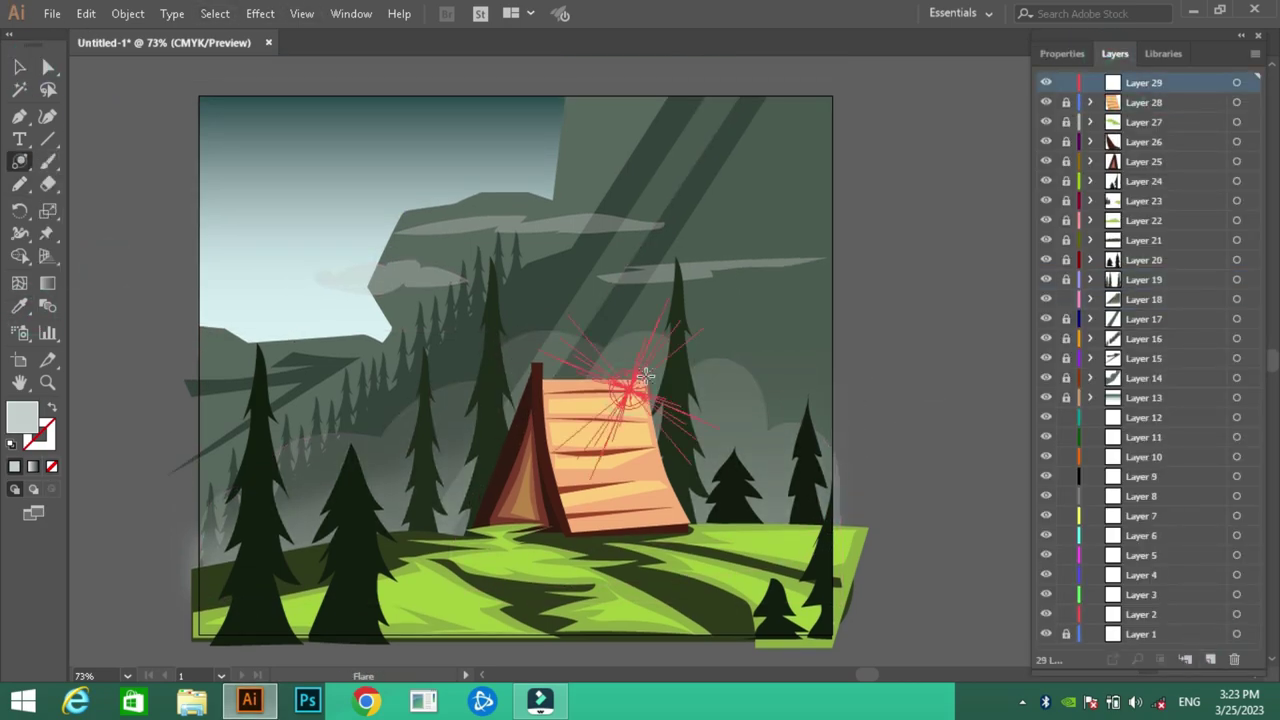
{"action": "key", "text": "v"}
{"action": "left_click", "coordinate": [229, 200]}
{"action": "scroll", "coordinate": [700, 300], "scroll_direction": "up", "scroll_amount": 1}
{"action": "scroll", "coordinate": [930, 178], "scroll_direction": "down", "scroll_amount": 1}
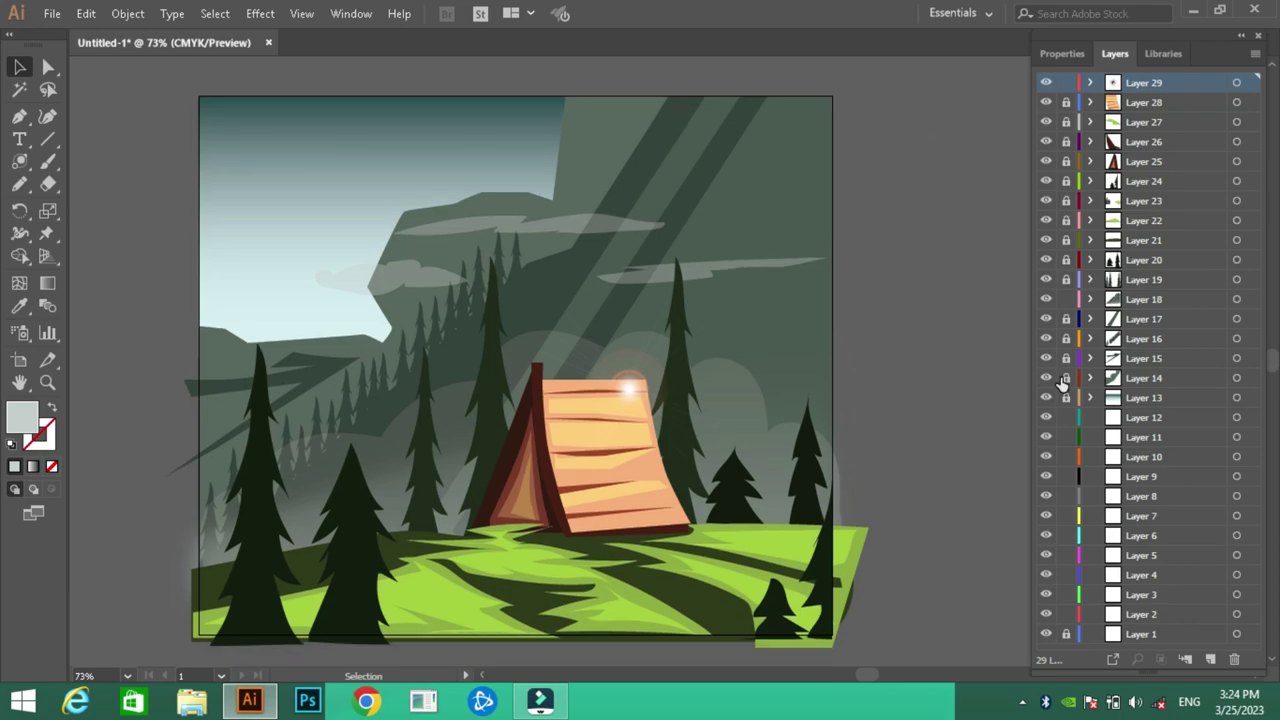
Lock the ground layer, draw a black bird on the top layer, and duplicate it into a flock.
{"action": "key", "text": "ctrl+2"}
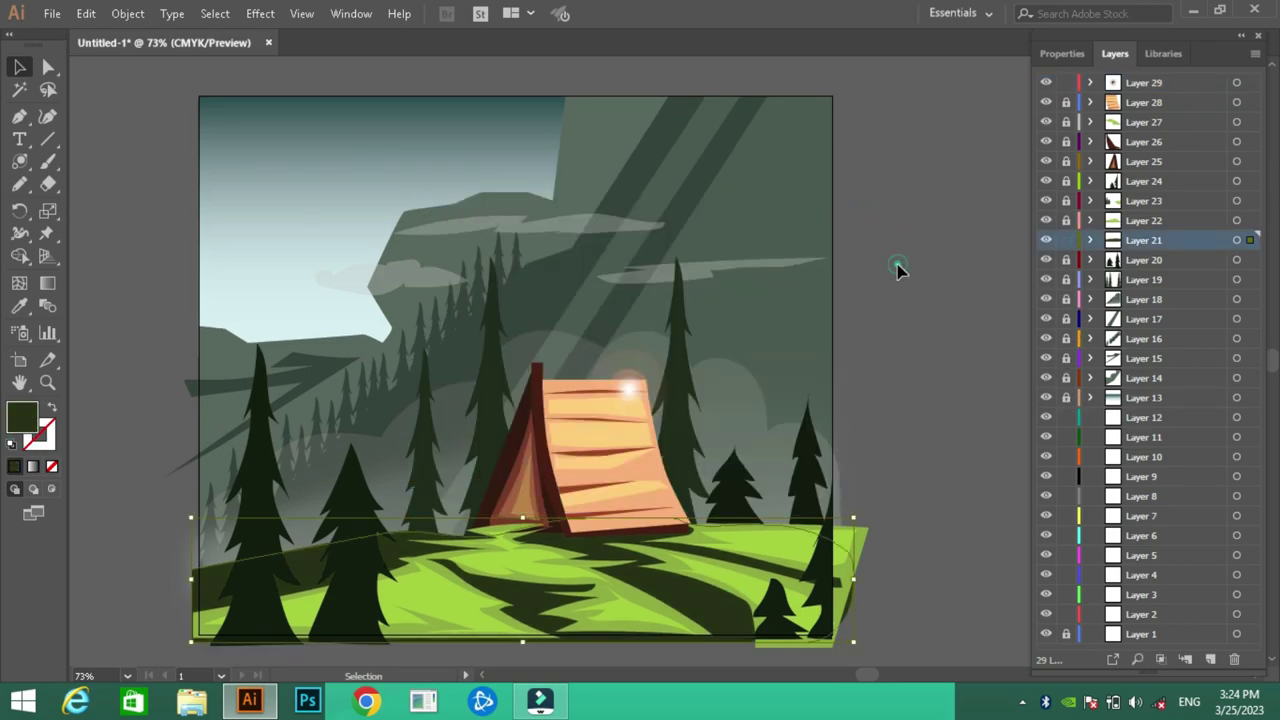
{"action": "left_click", "coordinate": [1150, 82]}
{"action": "key", "text": "n"}
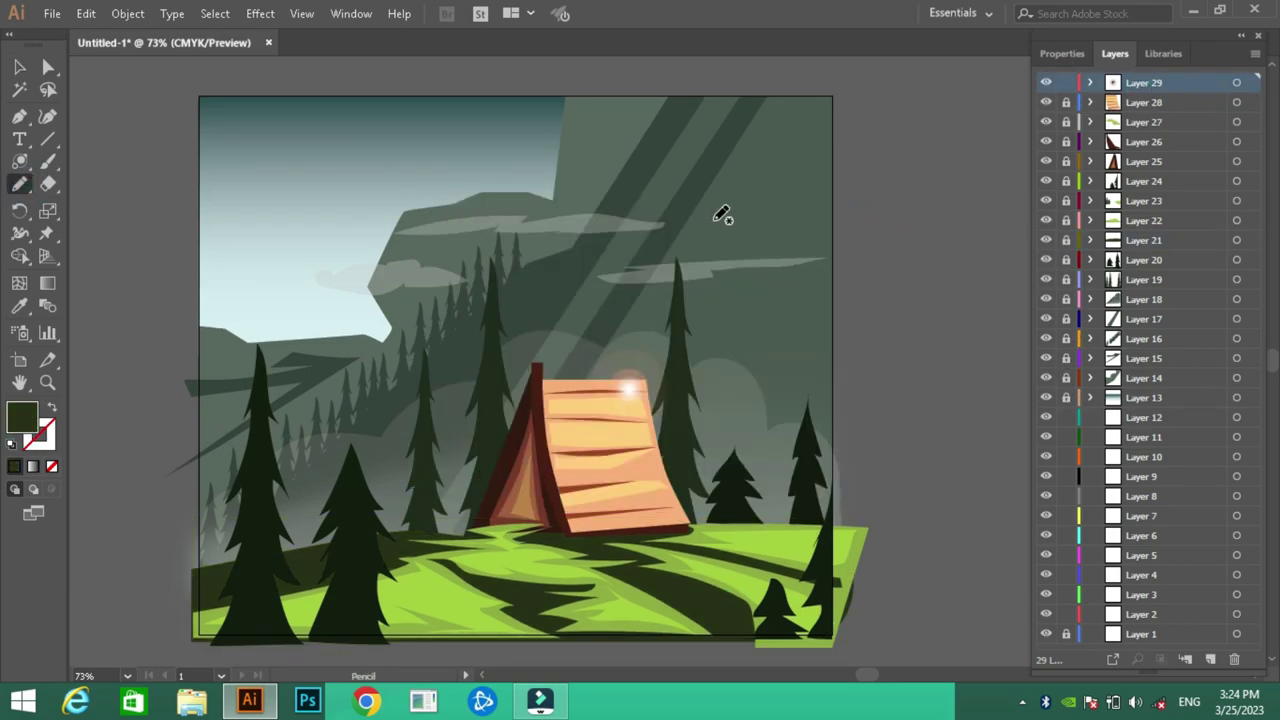
{"action": "mouse_move", "coordinate": [726, 208]}
{"action": "left_mouse_down"}
{"action": "mouse_move", "coordinate": [720, 222]}
{"action": "mouse_move", "coordinate": [760, 240]}
{"action": "mouse_move", "coordinate": [741, 212]}
{"action": "mouse_move", "coordinate": [776, 216]}
{"action": "left_mouse_up"}
{"action": "key", "text": "i"}
{"action": "left_click", "coordinate": [720, 209]}
{"action": "key", "text": "v"}
{"action": "left_click", "coordinate": [94, 156]}
{"action": "left_click_drag", "start_coordinate": [699, 398], "coordinate": [764, 228]}
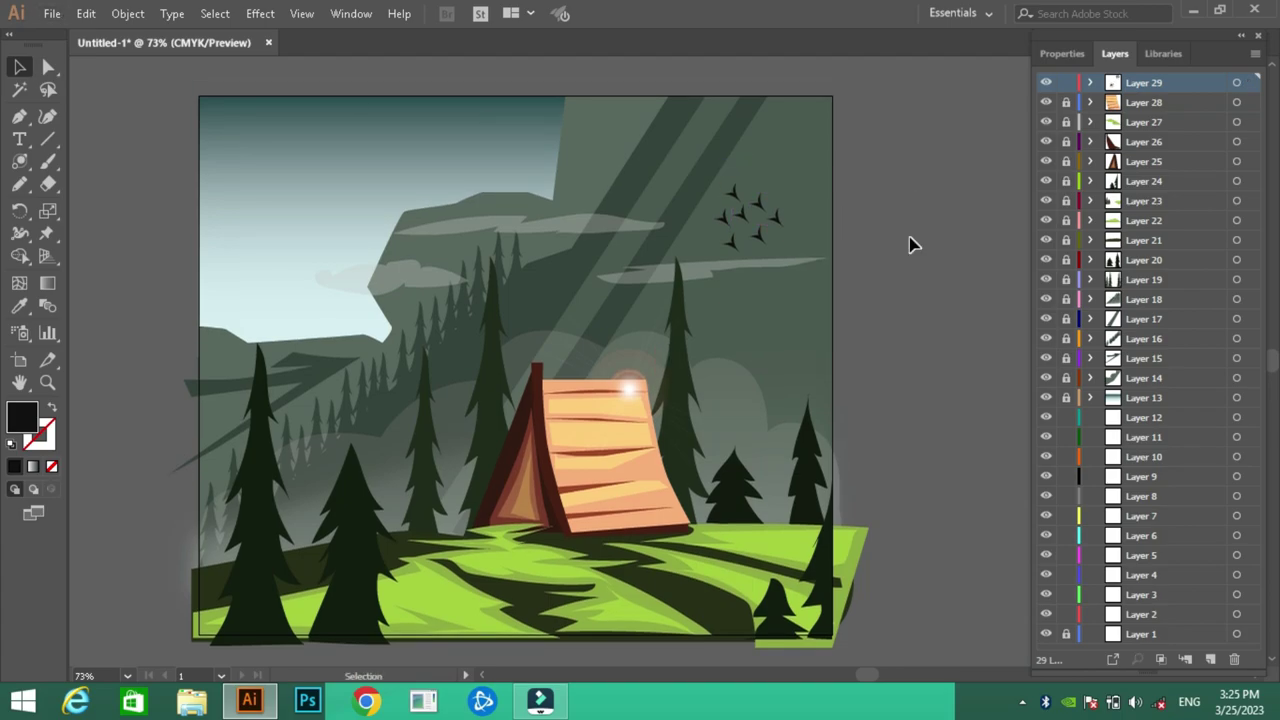
{"action": "left_click", "coordinate": [1137, 128]}
Sample the light green grass colour and target the grass highlight layer.
{"action": "left_click", "coordinate": [500, 559]}
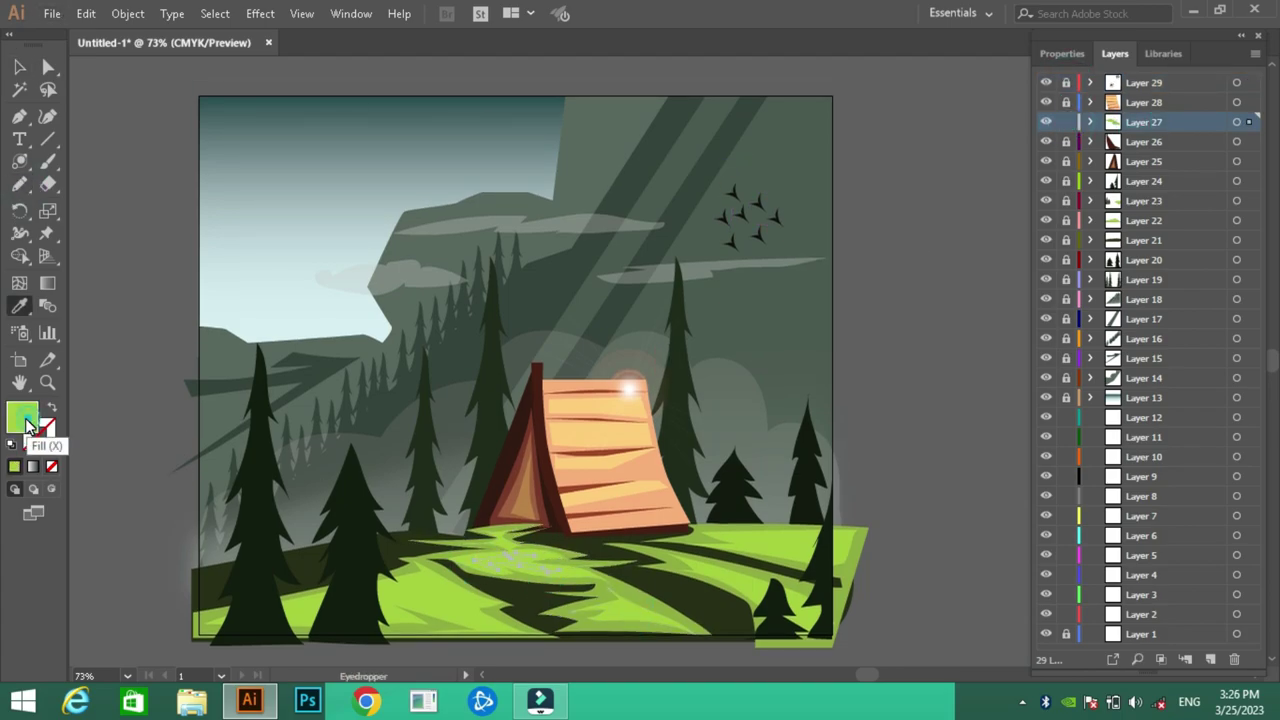
{"action": "key", "text": "n"}
{"action": "left_click", "coordinate": [14, 466]}
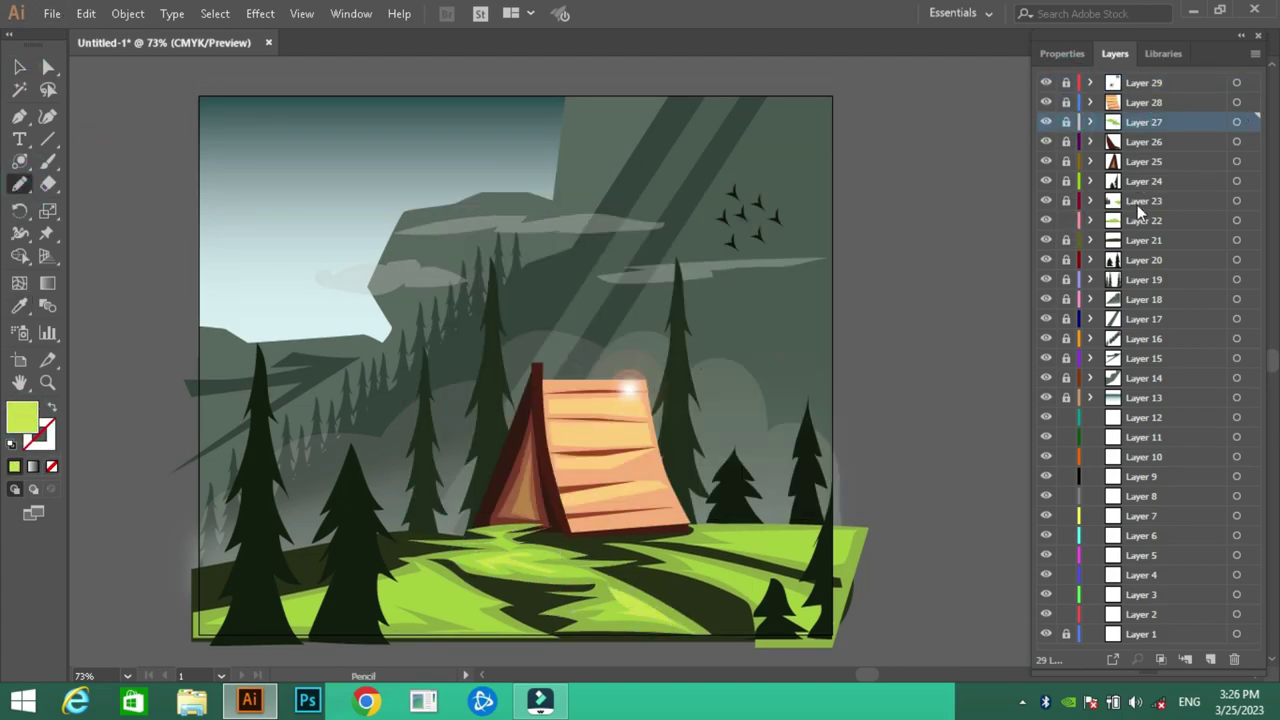
{"action": "left_click", "coordinate": [1143, 220]}
{"action": "left_click", "coordinate": [14, 466]}
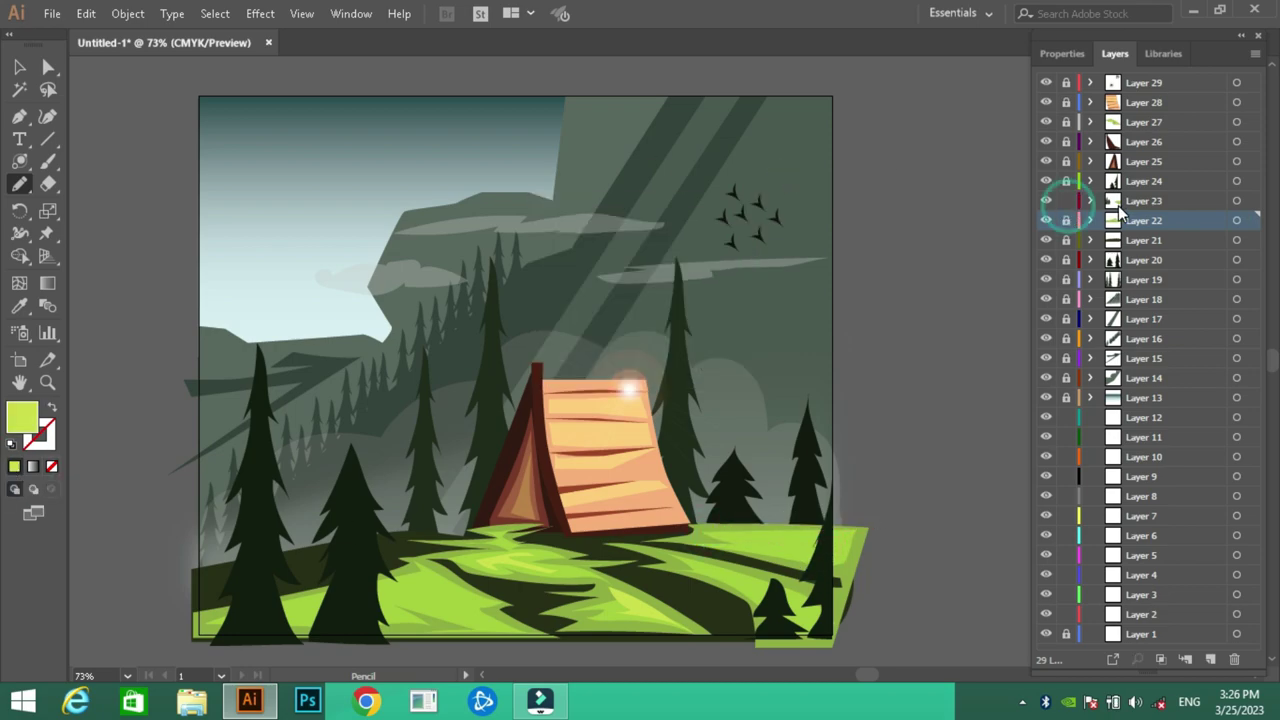
{"action": "left_click", "coordinate": [1143, 200]}
Draw light green highlights beside the tent and across the lower-left grass.
{"action": "left_click_drag", "start_coordinate": [806, 526], "coordinate": [716, 534]}
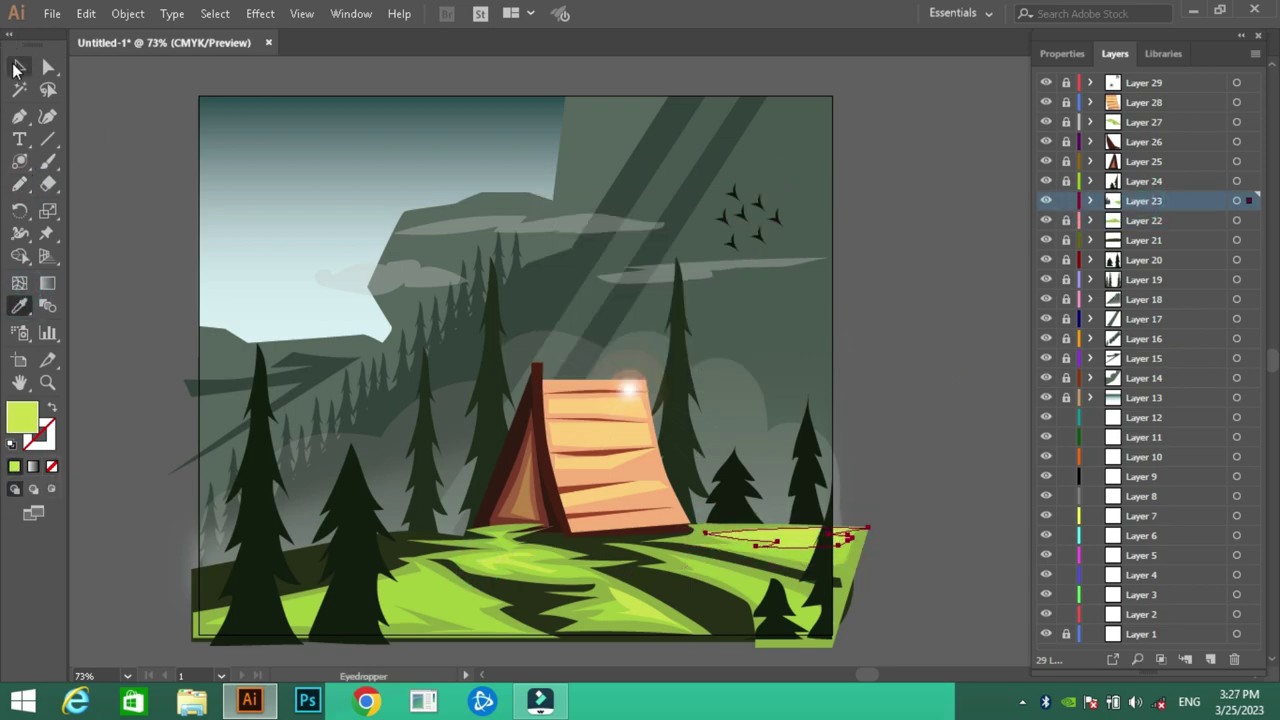
{"action": "key", "text": "ctrl+z"}
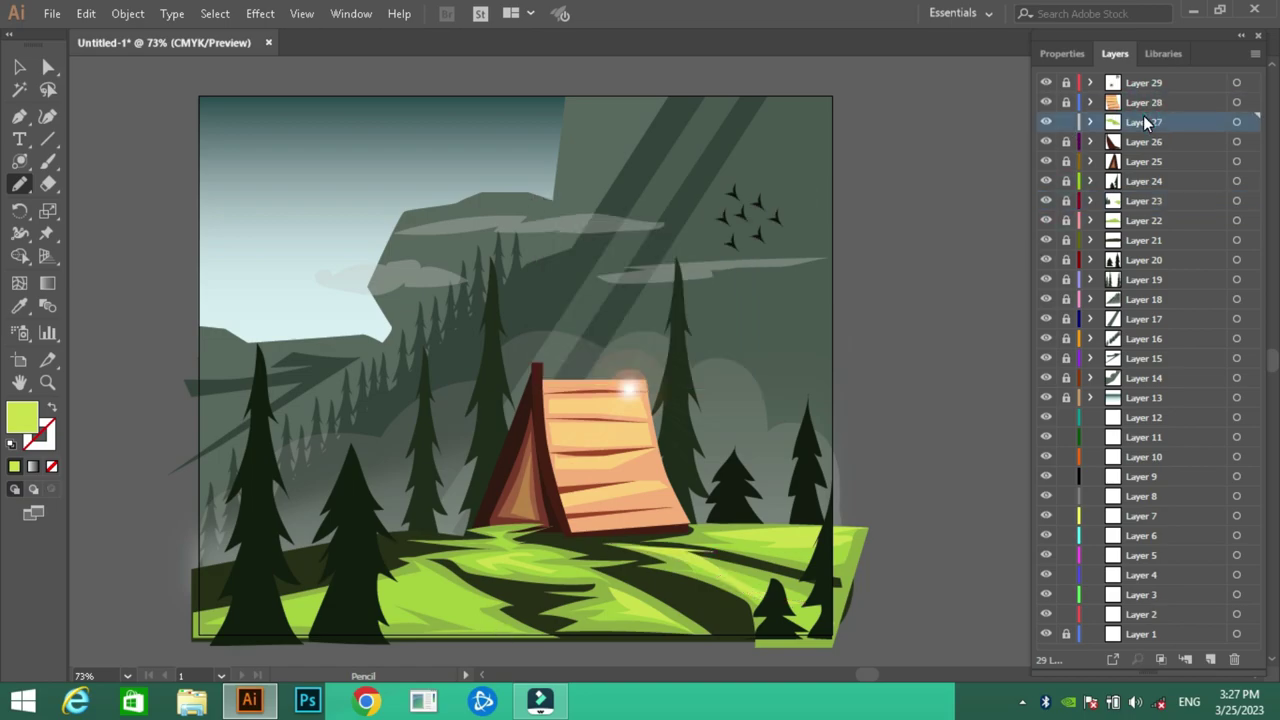
{"action": "key", "text": "v"}
{"action": "left_click", "coordinate": [18, 184]}
{"action": "left_click_drag", "start_coordinate": [284, 612], "coordinate": [425, 570]}
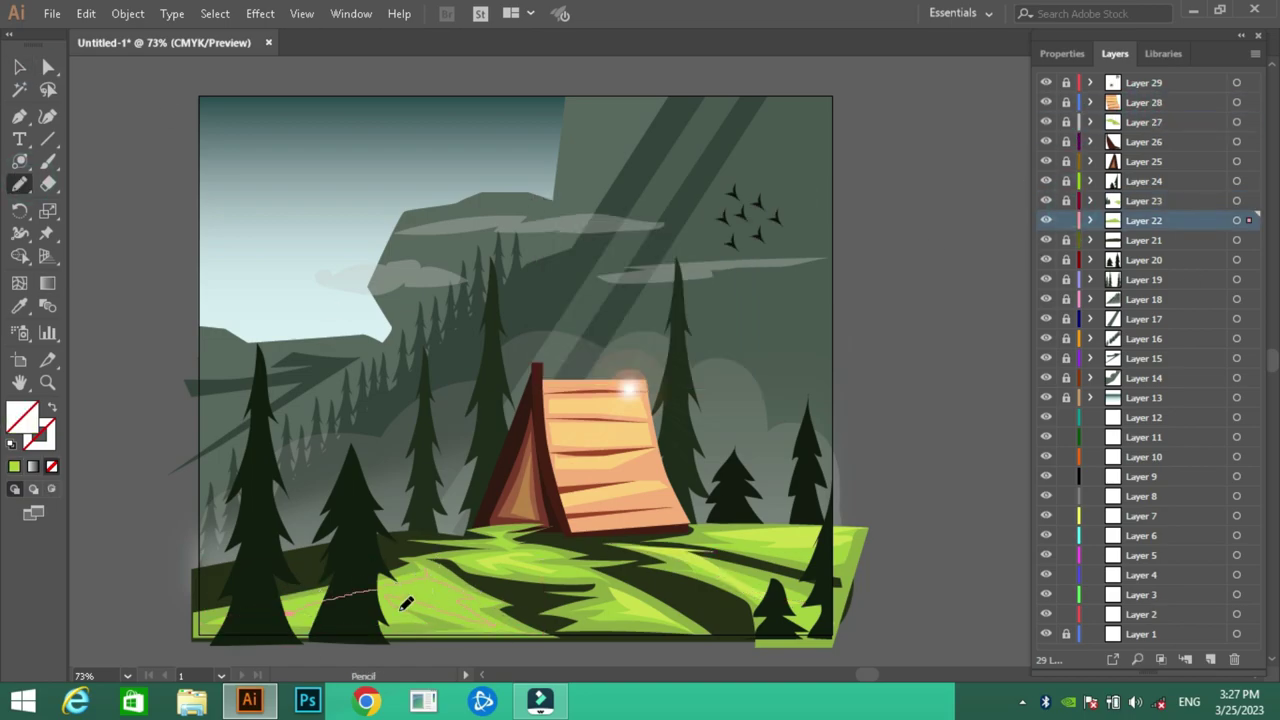